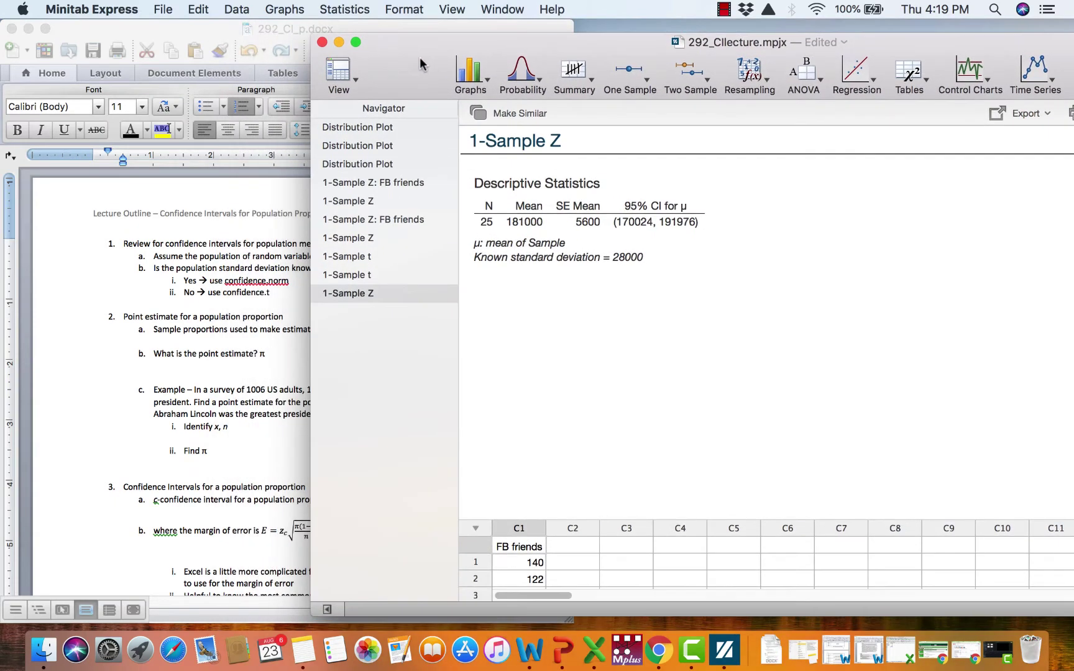
Shift the Minitab window right so the Word proportion-interval lecture outline is visible.
click(204, 27)
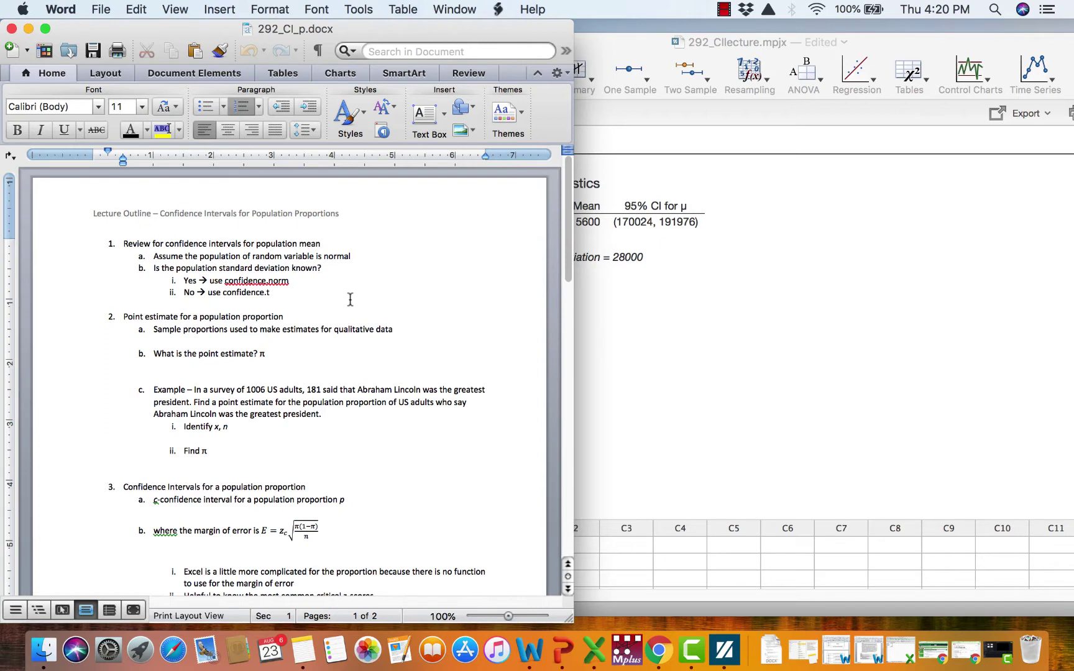
drag(637, 41, 584, 32)
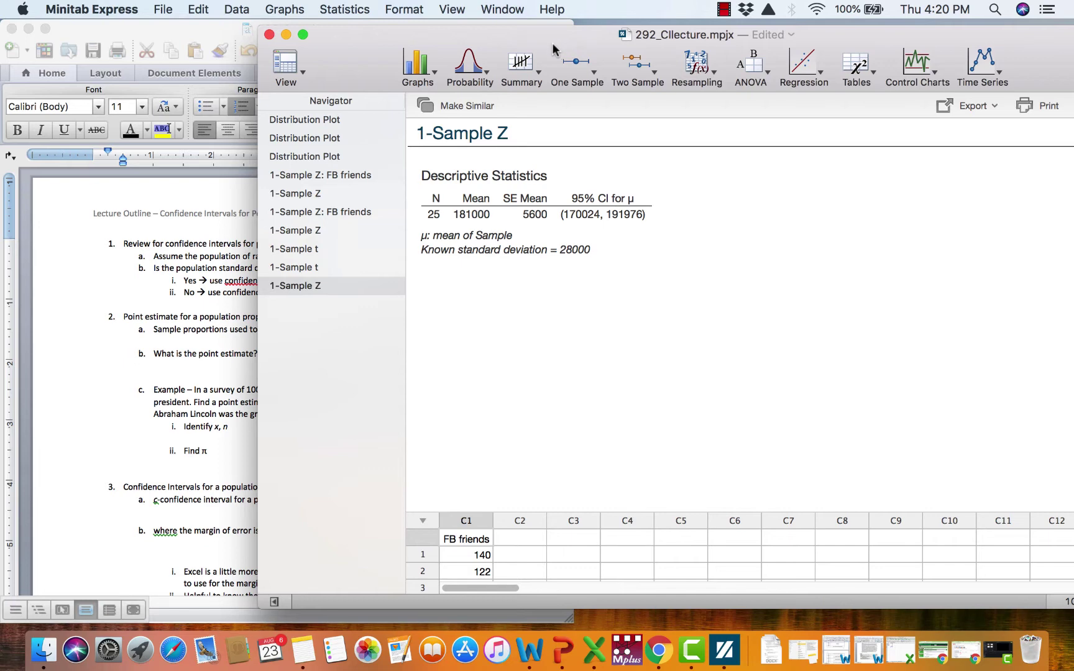
drag(482, 36, 572, 36)
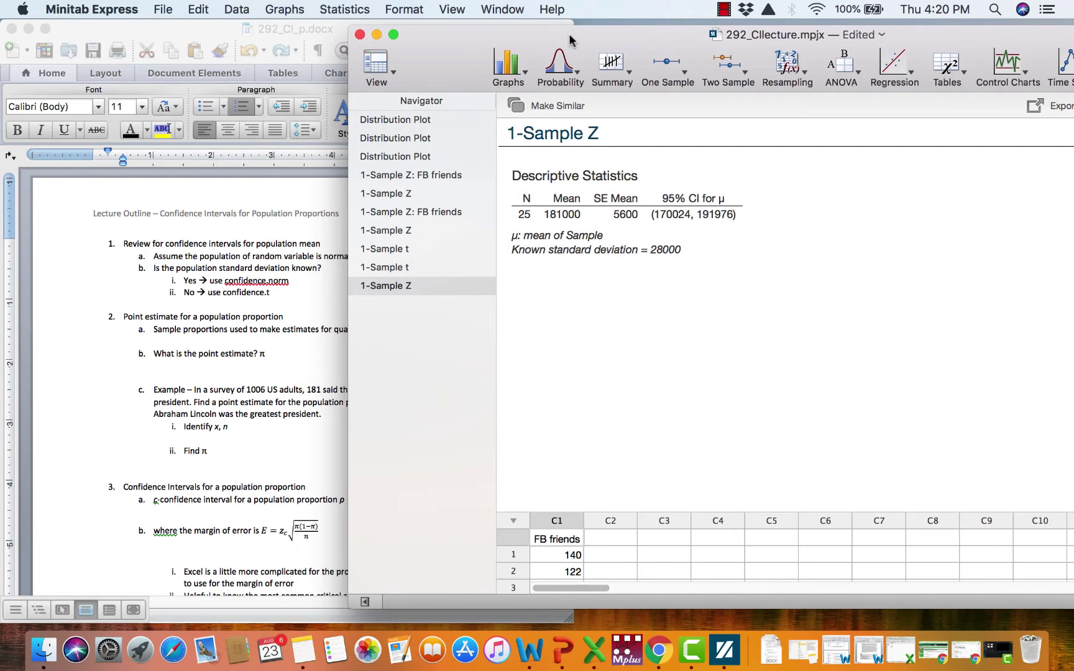
click(335, 28)
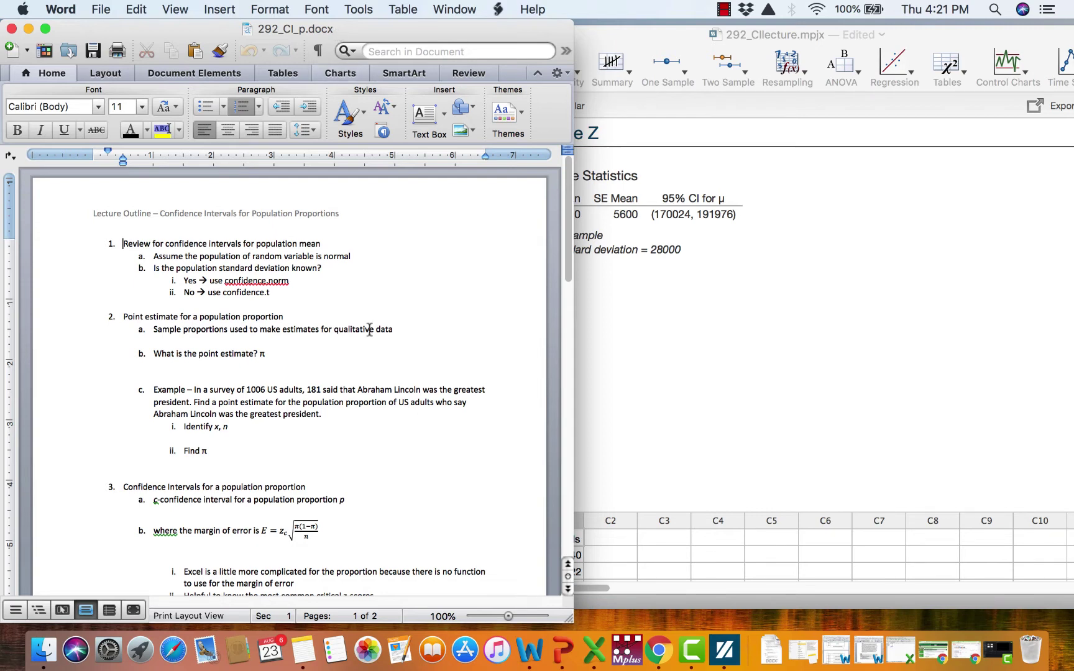
Write '= 181/1006 =' on the blank line under 'Identify x, n' for the Lincoln example.
drag(322, 414, 153, 391)
click(385, 443)
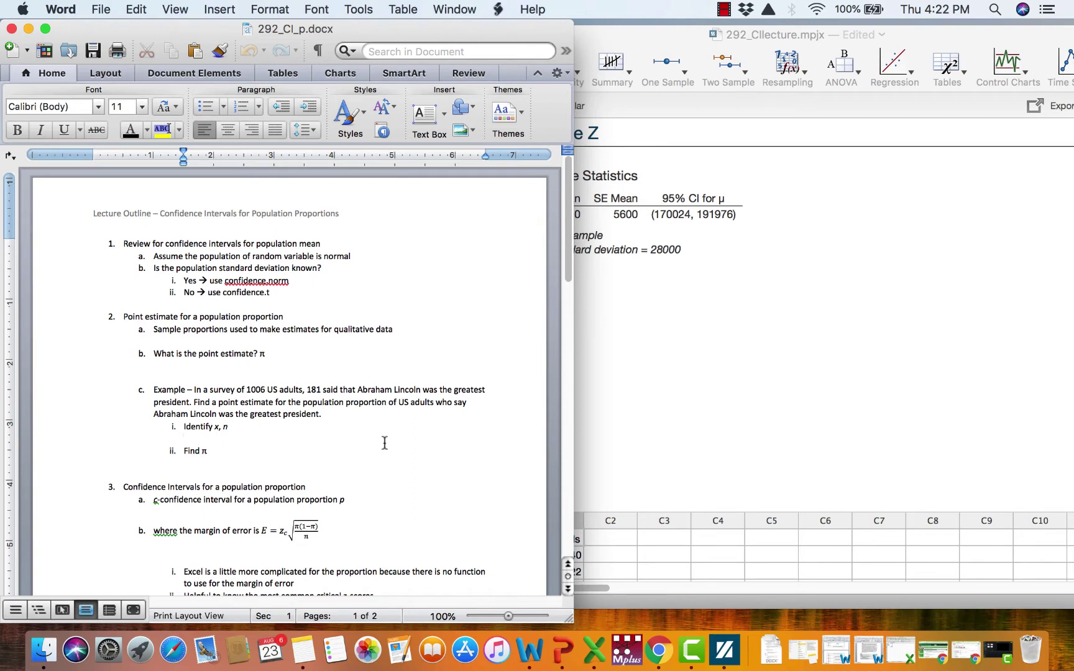
text(= 181/1006 =)
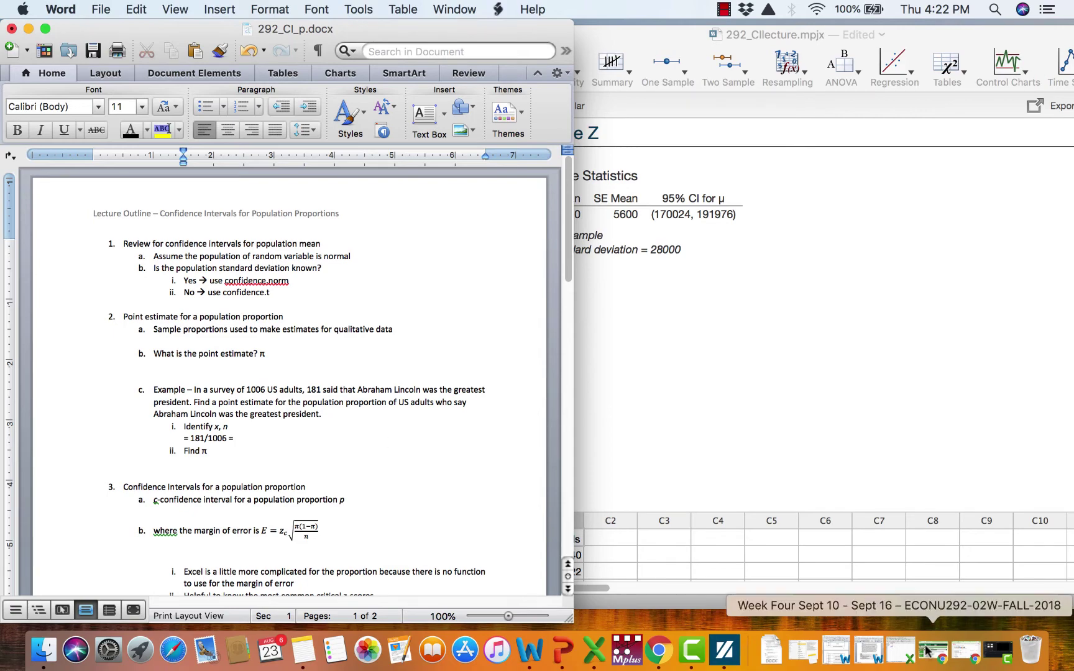
Compute =181/1006 in Excel cell A9, giving 0.179920477, then return to Word.
click(903, 649)
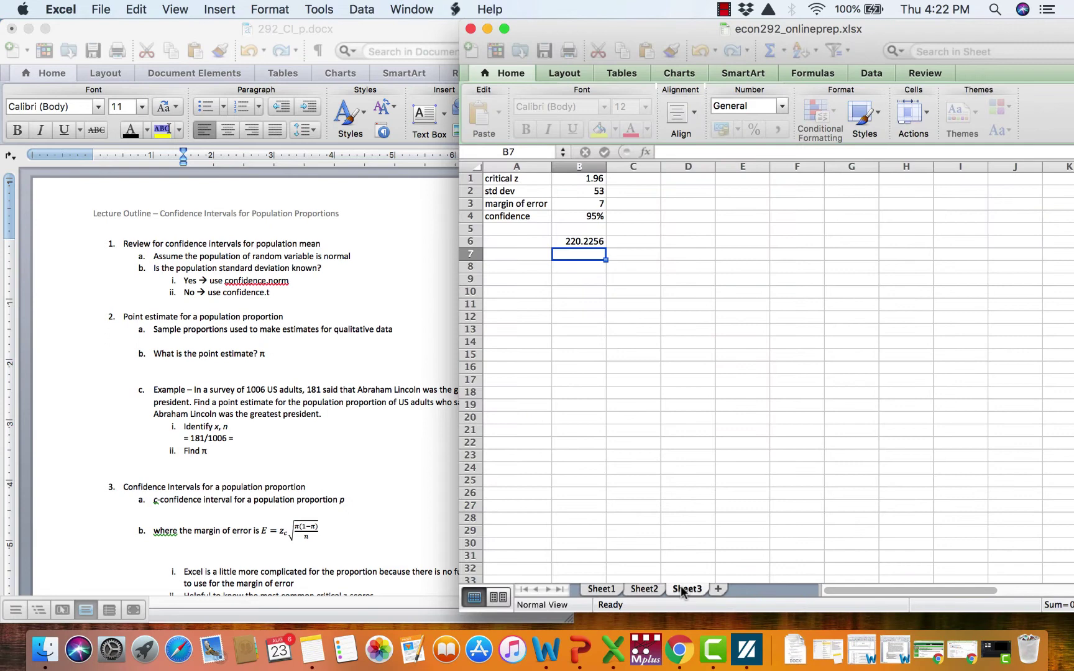
click(516, 277)
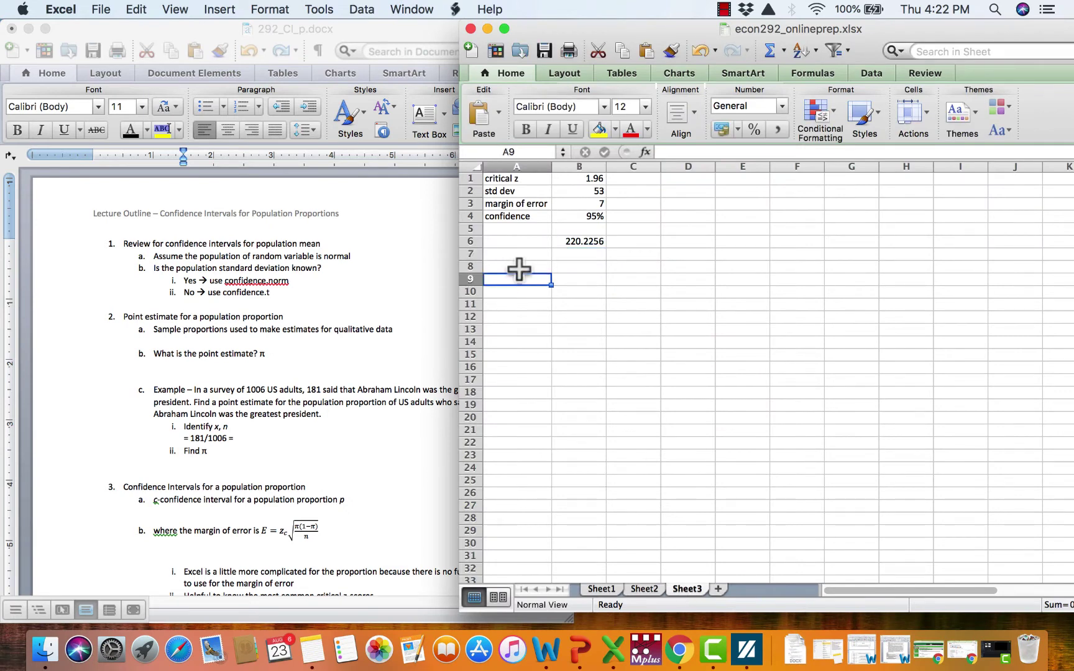
text(=181)
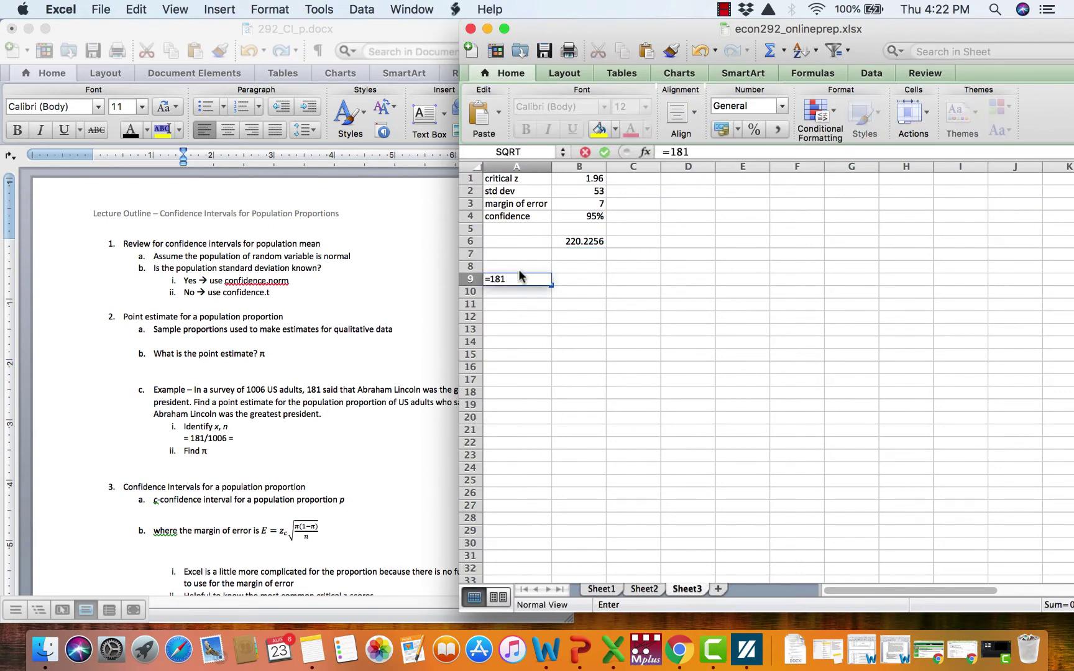
text(/1006)
key(Return)
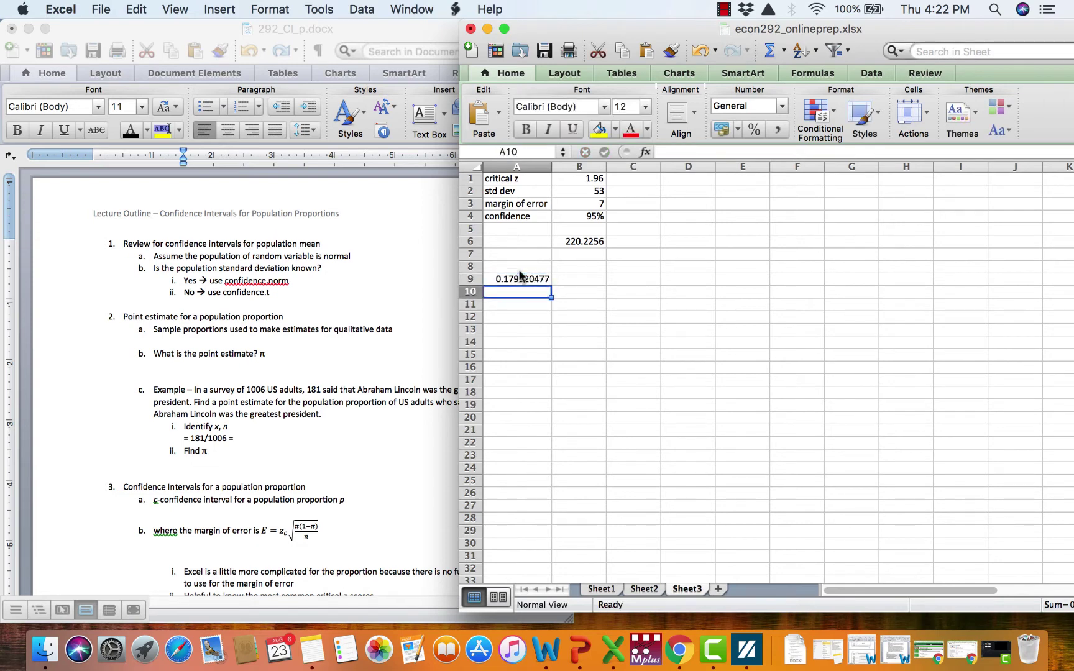
click(414, 408)
Append the percentage result after '= 181/1006 =' to finish the point estimate.
click(235, 438)
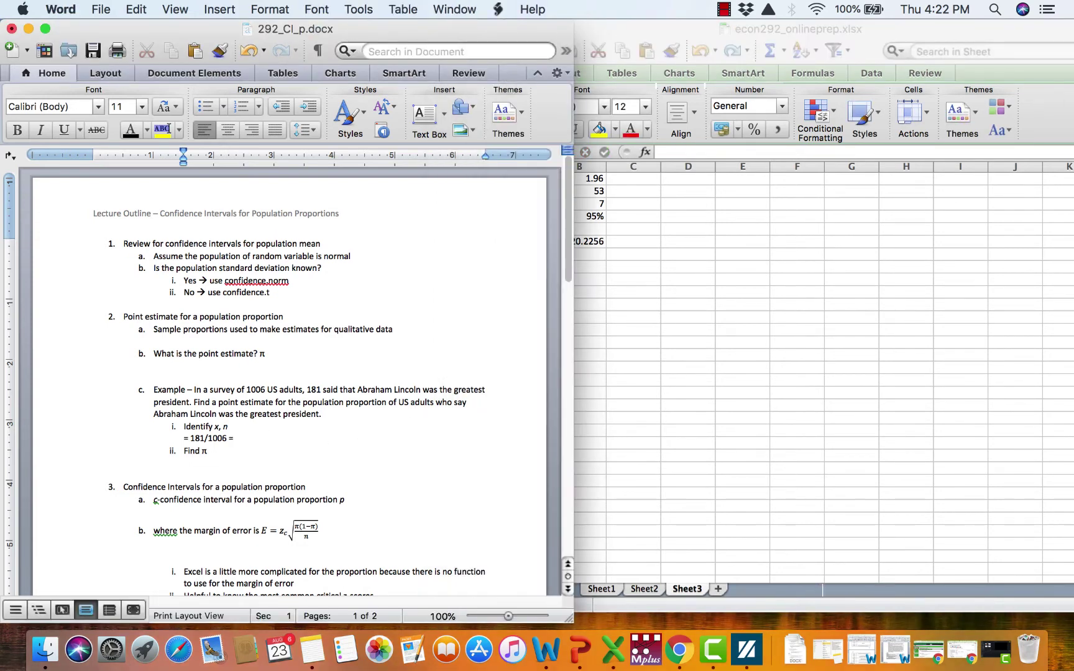
text(19)
text(%)
drag(570, 240, 563, 316)
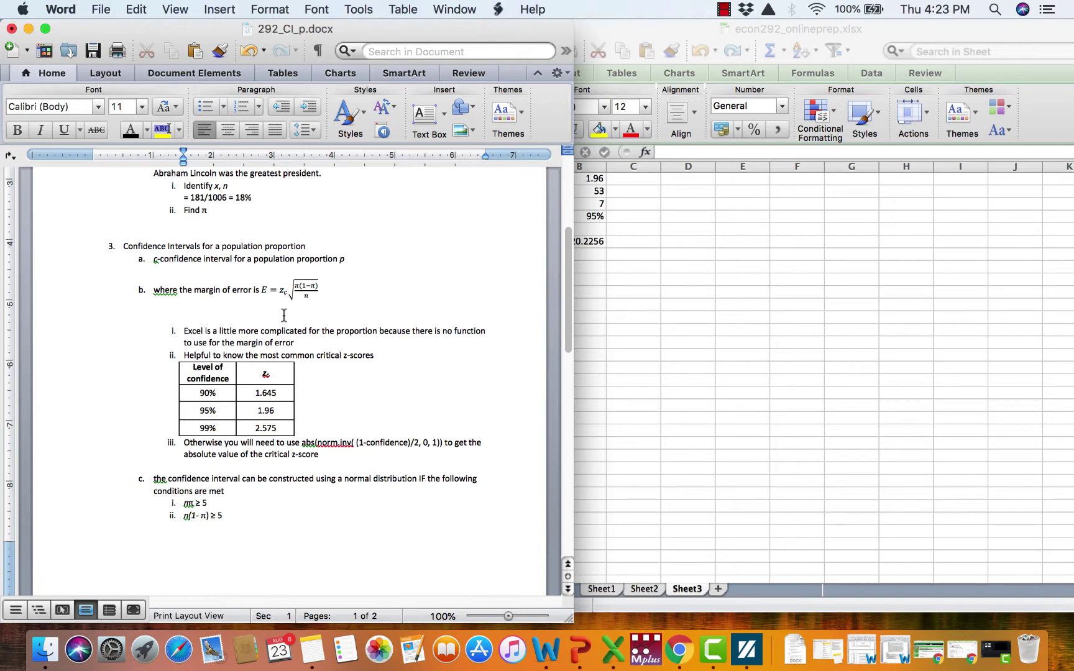
Scroll Word down to page 2's teen drivers problem and minimise the Excel workbook.
drag(565, 322, 564, 452)
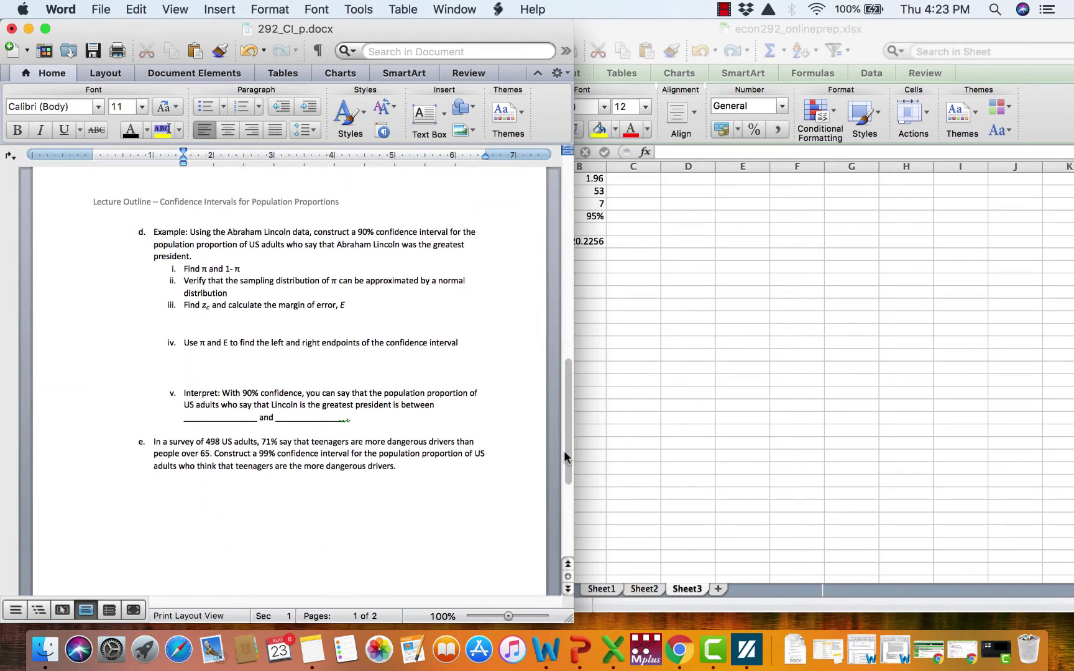
click(616, 22)
click(483, 29)
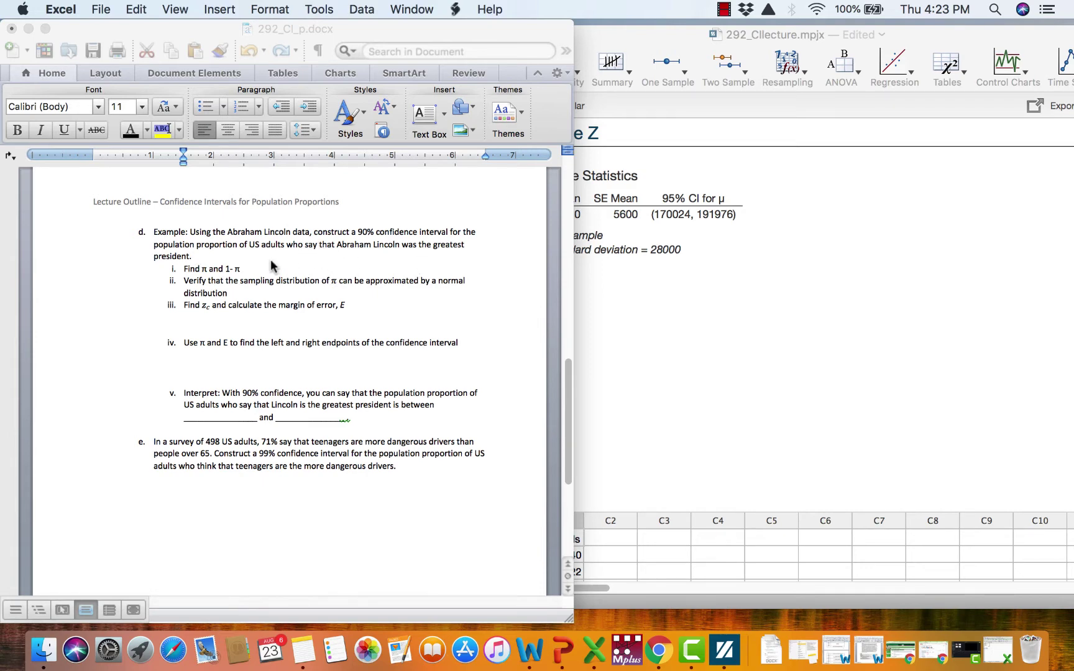
Start a One Sample Proportion analysis in Minitab using Summarized data.
click(794, 344)
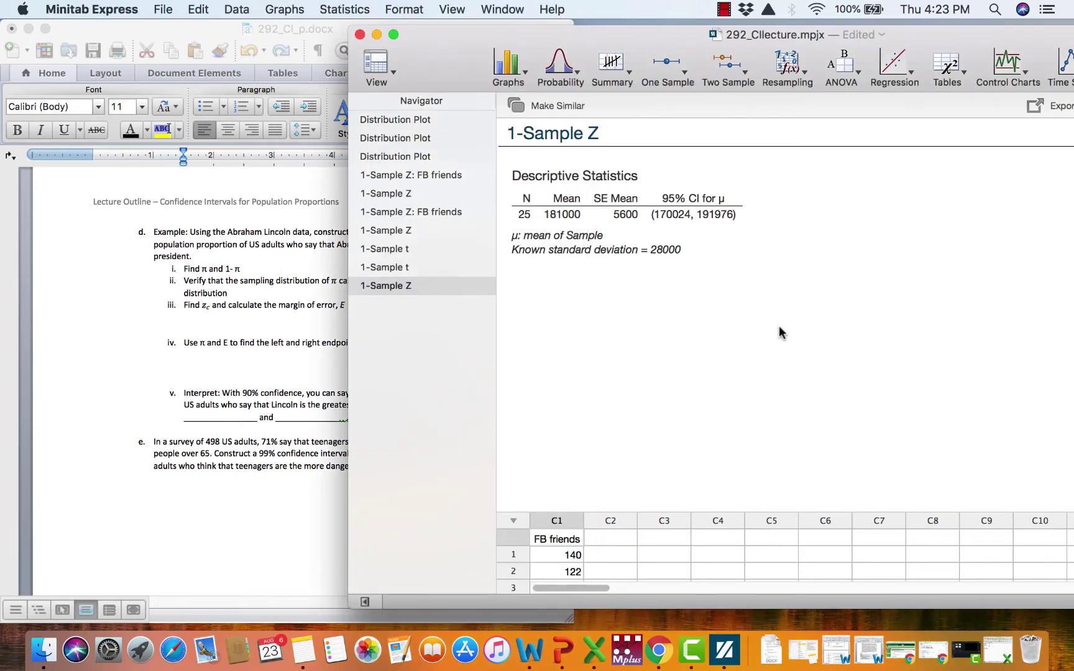
click(683, 68)
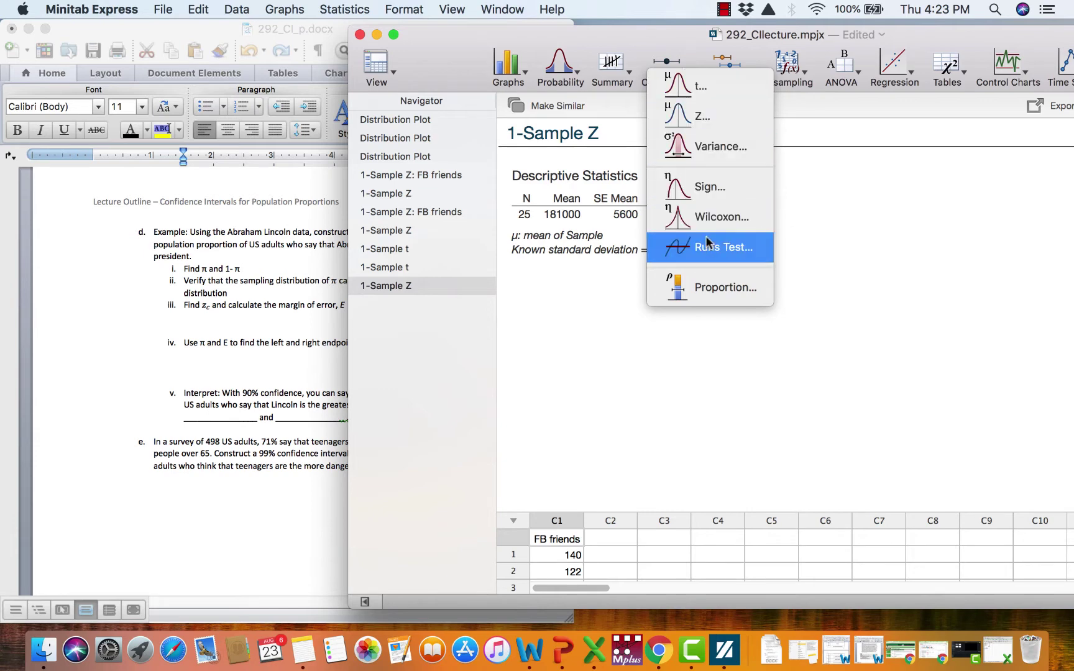
click(709, 292)
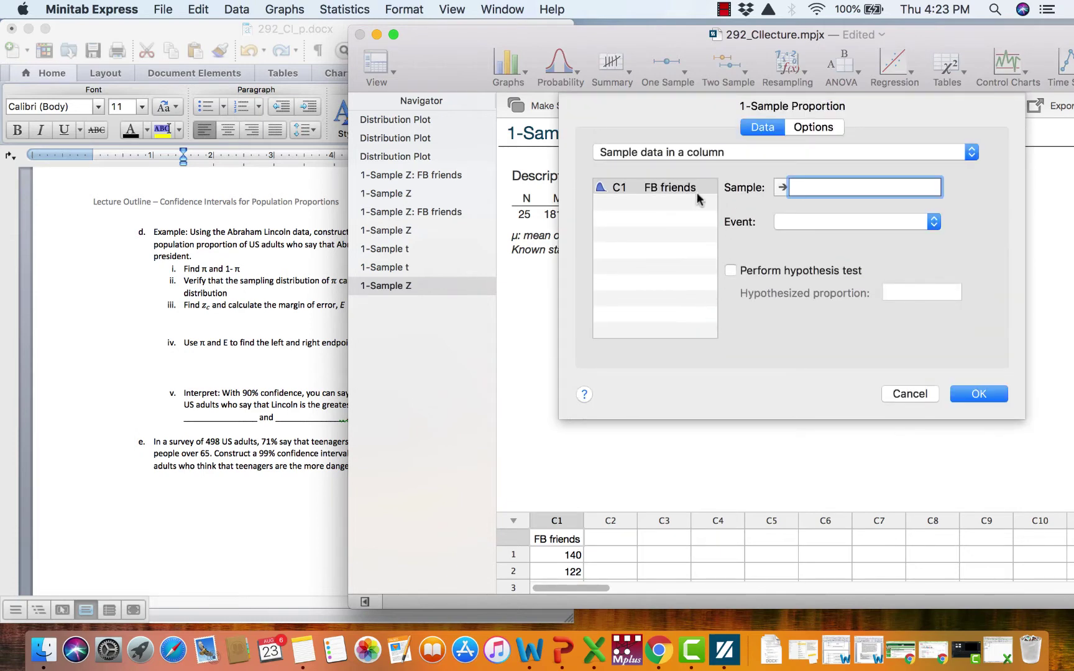
click(692, 152)
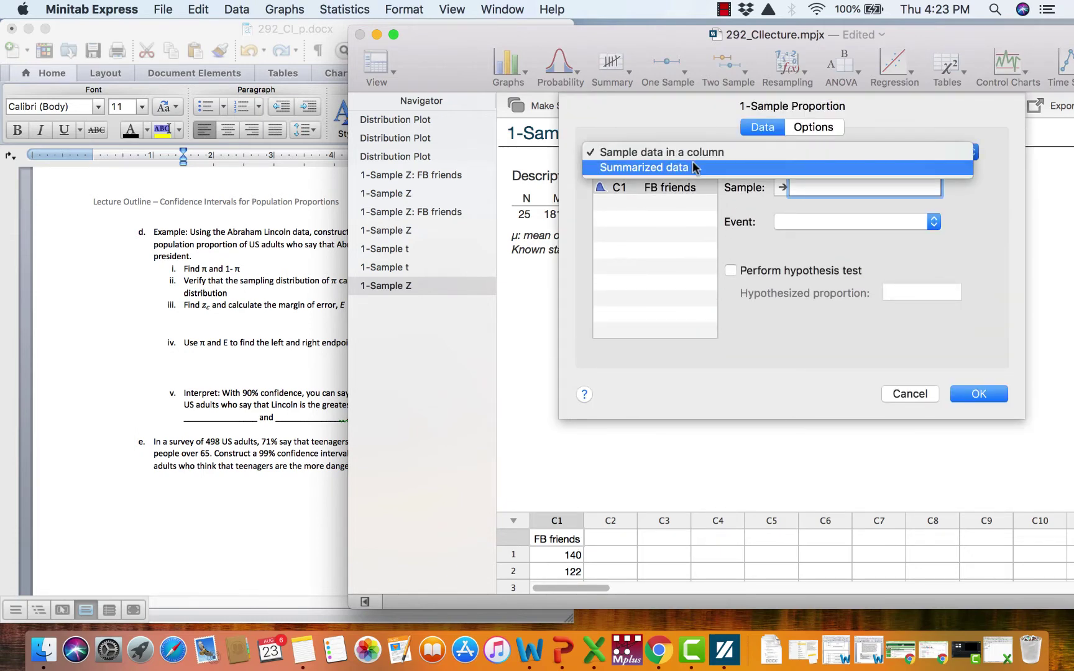
click(694, 167)
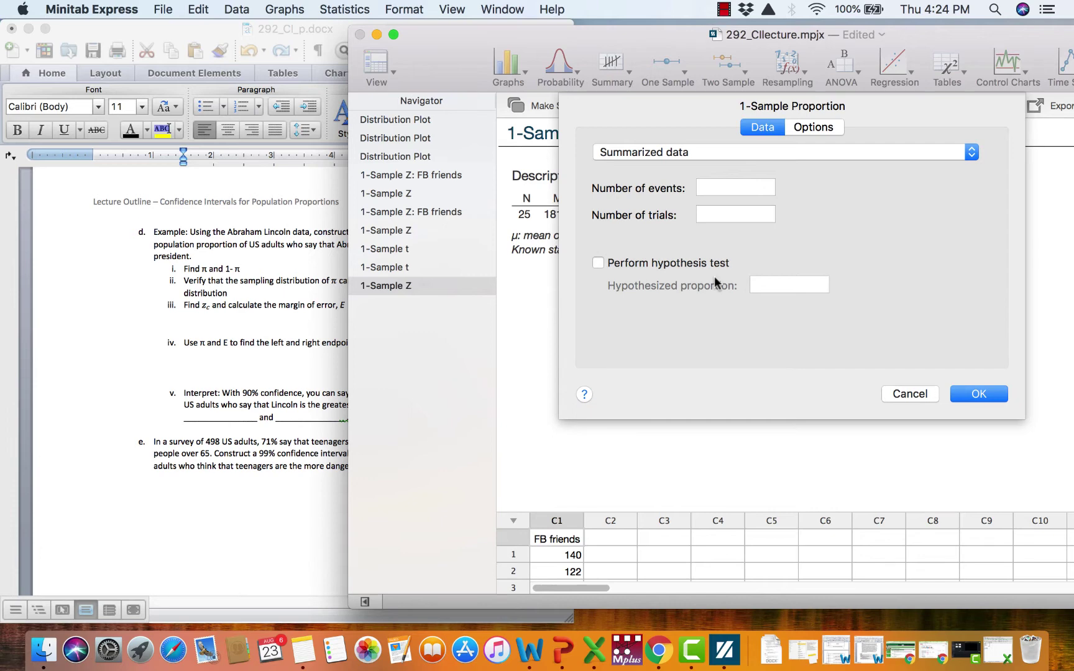
Fill the event and trial fields with the counts 181 and 1006 (entered reversed).
click(715, 186)
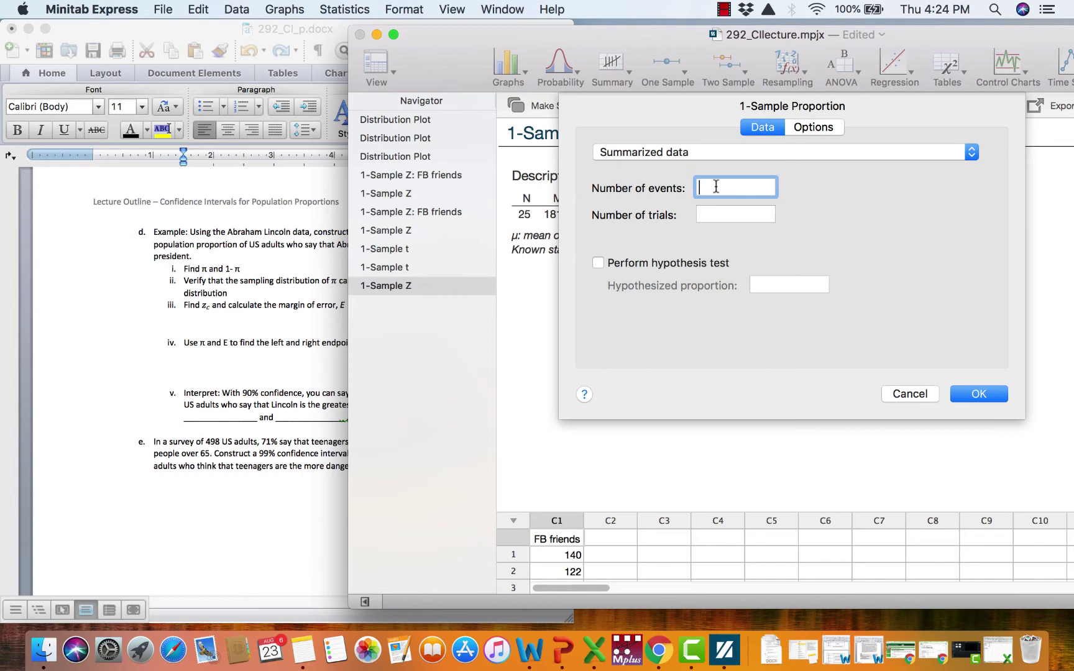
text(181)
key(Tab)
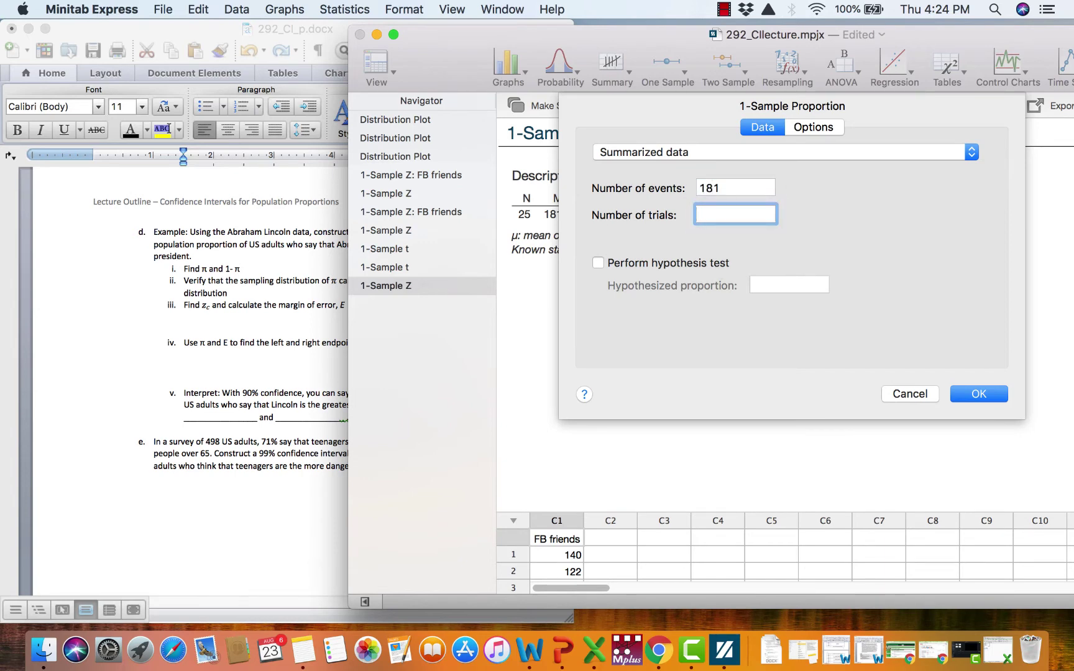
text(1006)
double_click(730, 216)
key(BackSpace)
key(shift+Tab)
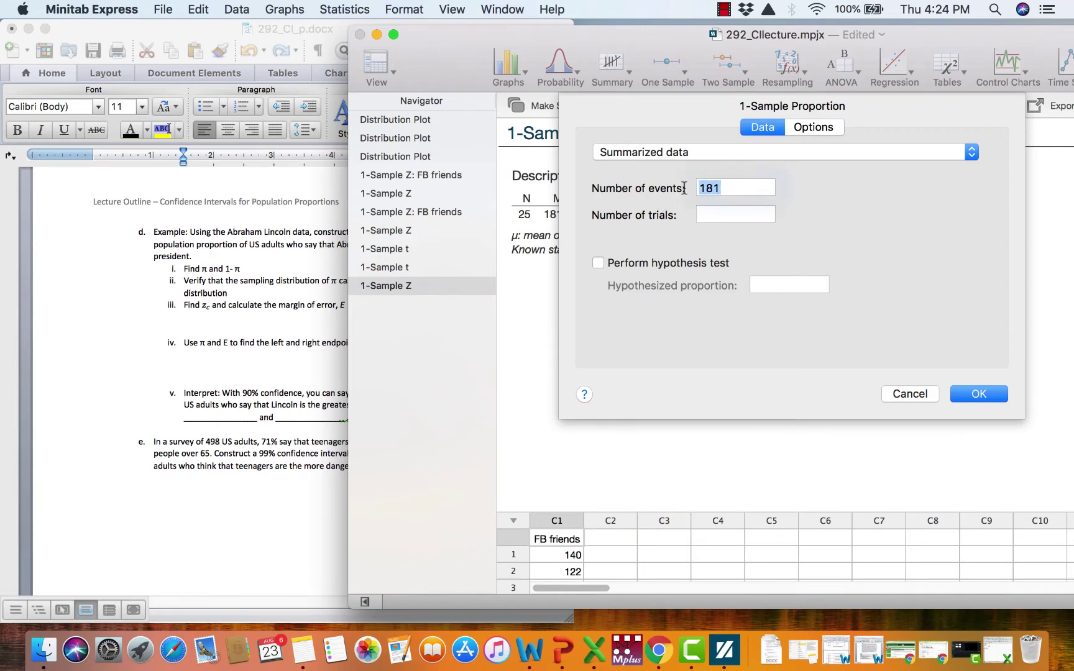
text(1006)
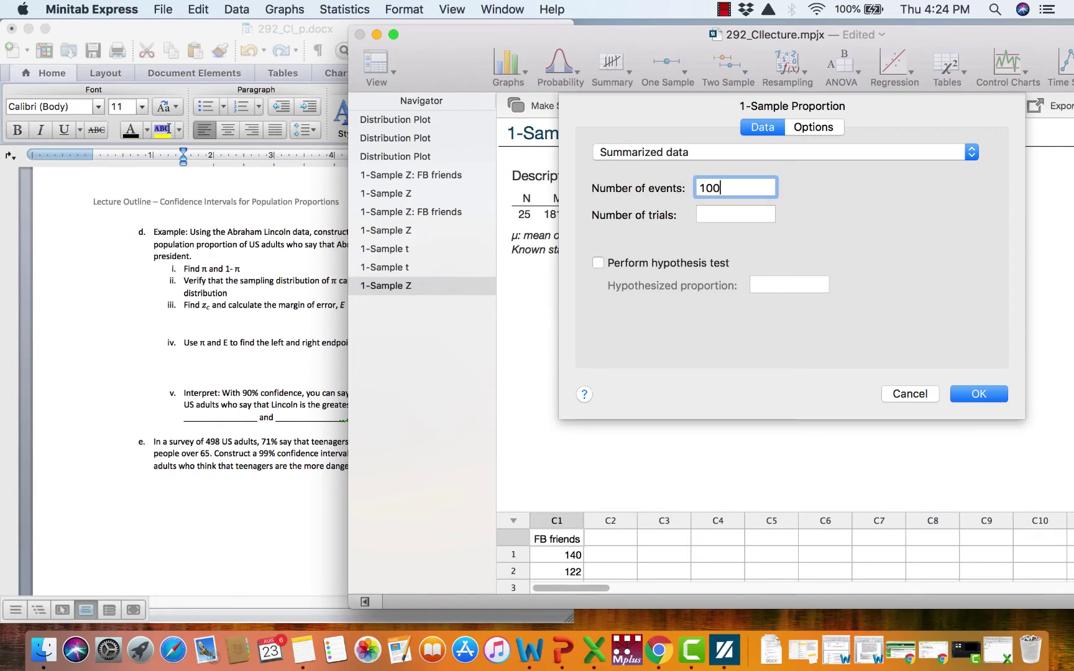
click(729, 215)
text(181)
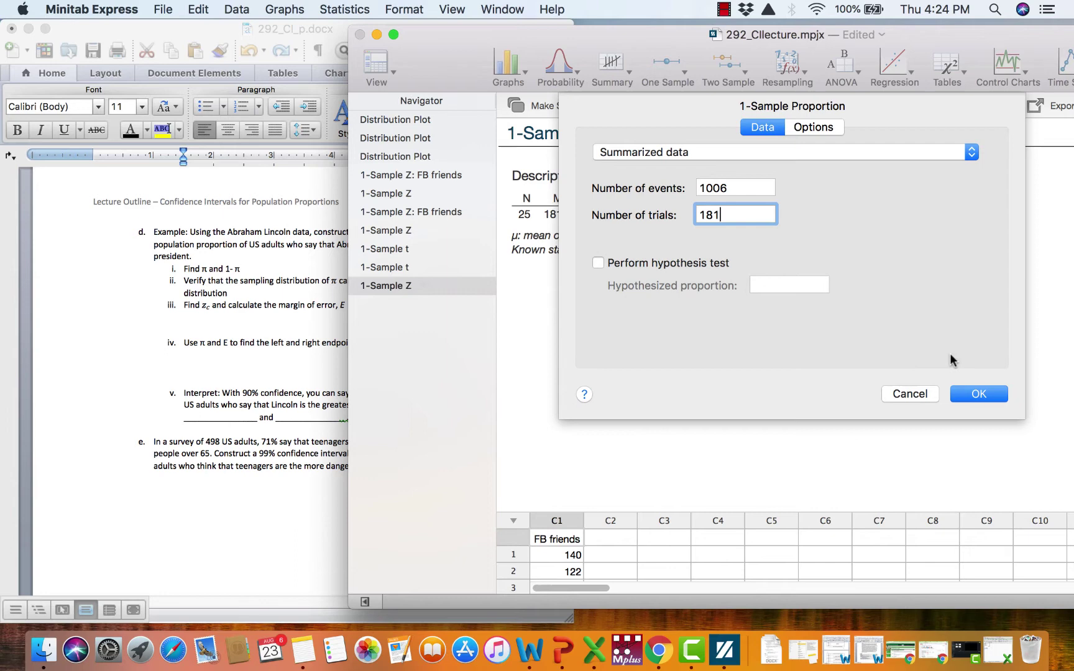
After the Invalid Input warning, correct the fields to 181 events and 1006 trials.
click(979, 394)
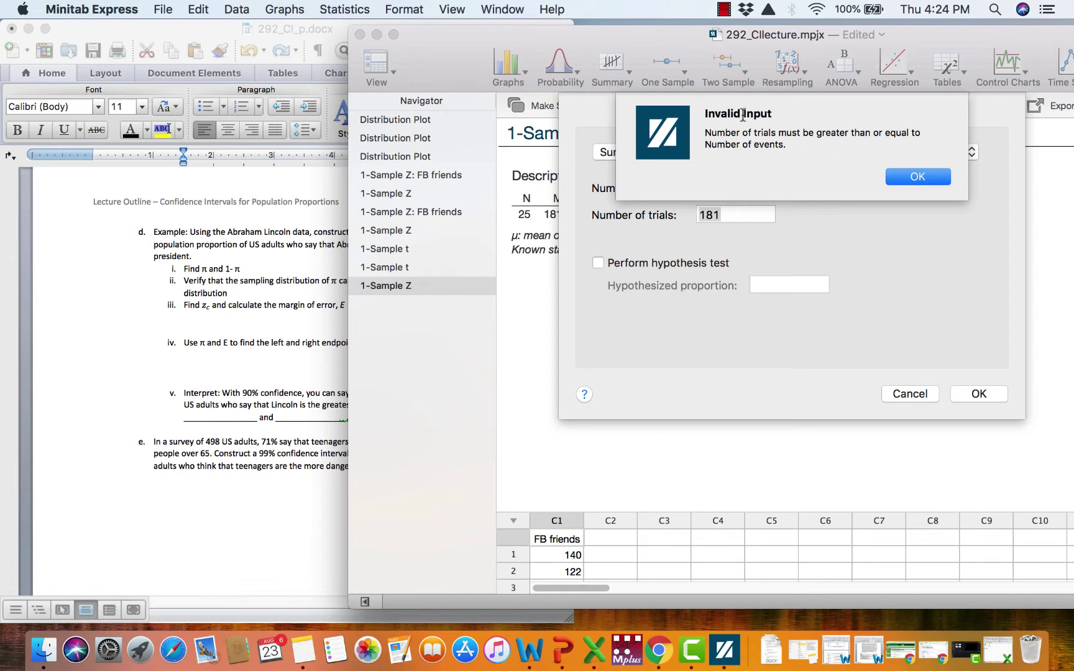
click(919, 177)
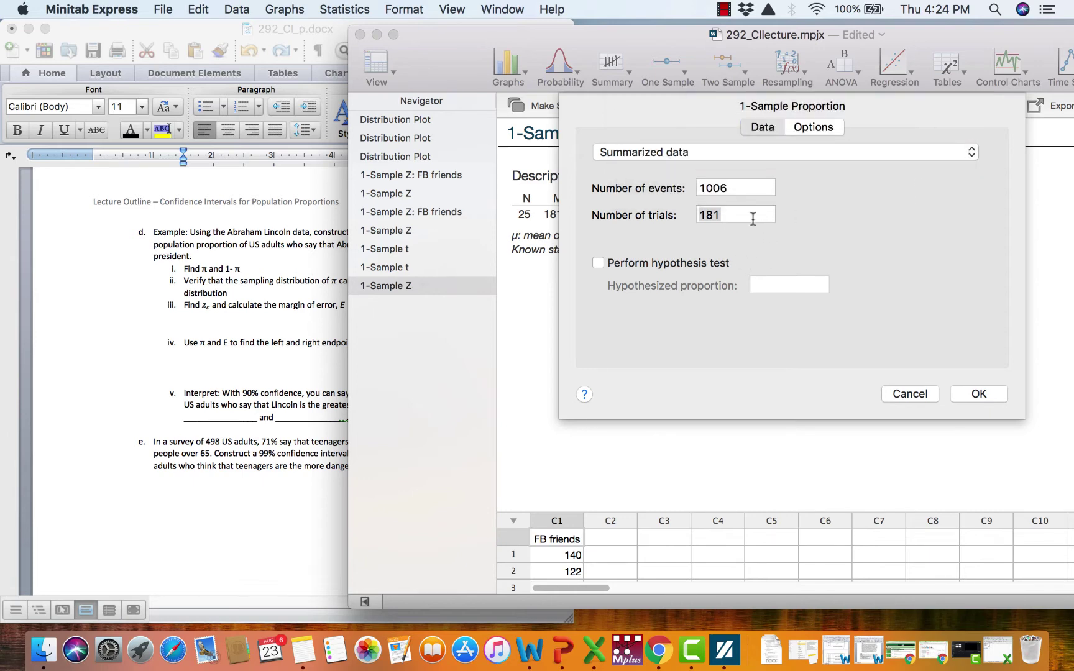
drag(731, 188, 672, 189)
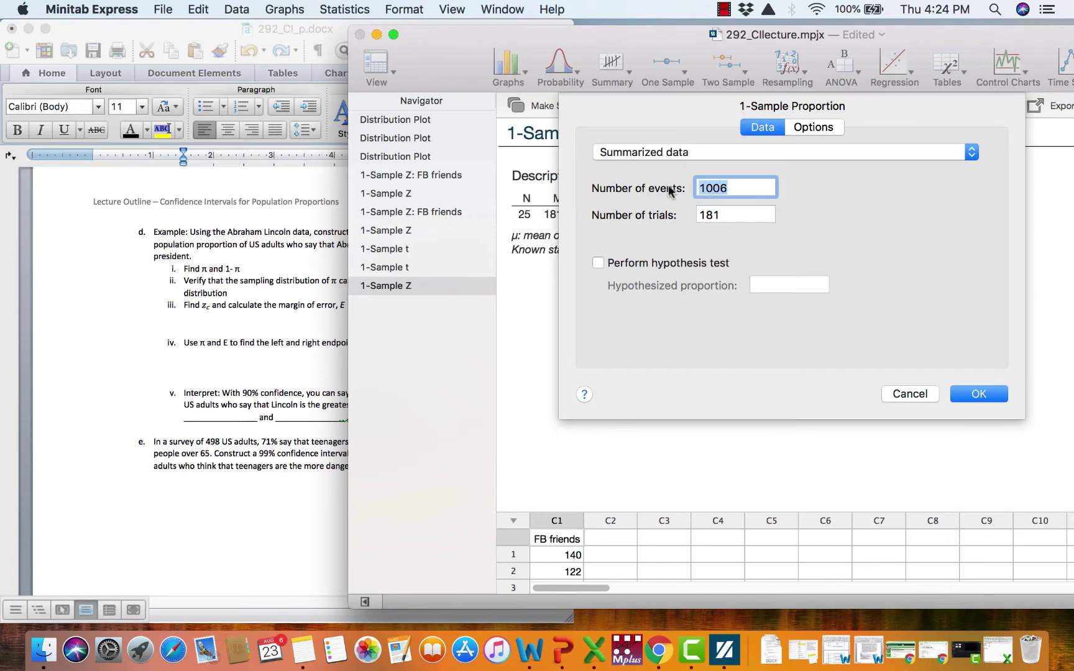
text(181)
double_click(723, 215)
text(1006)
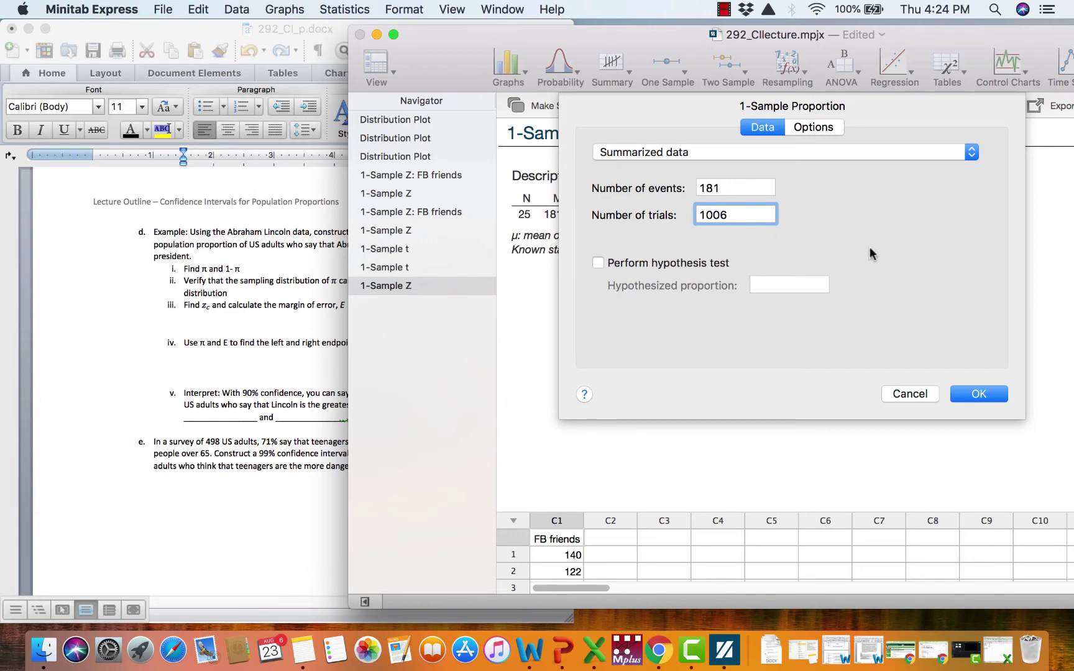
Run the proportion at 90% confidence with Normal approximation, giving CI (0.160000, 0.199841).
click(820, 127)
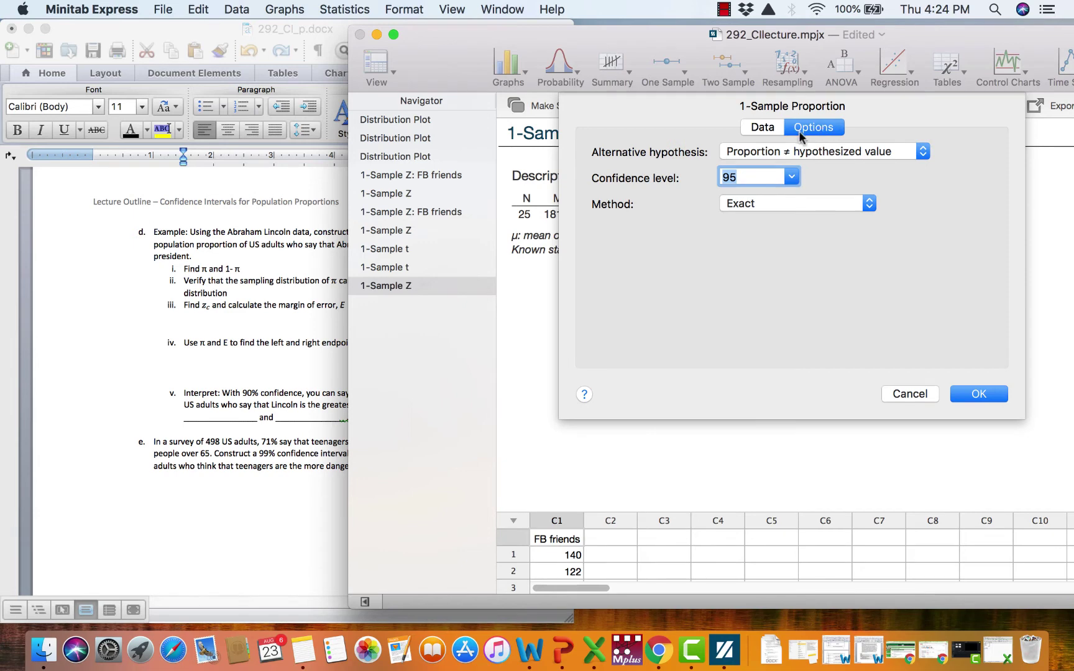
drag(487, 39, 674, 36)
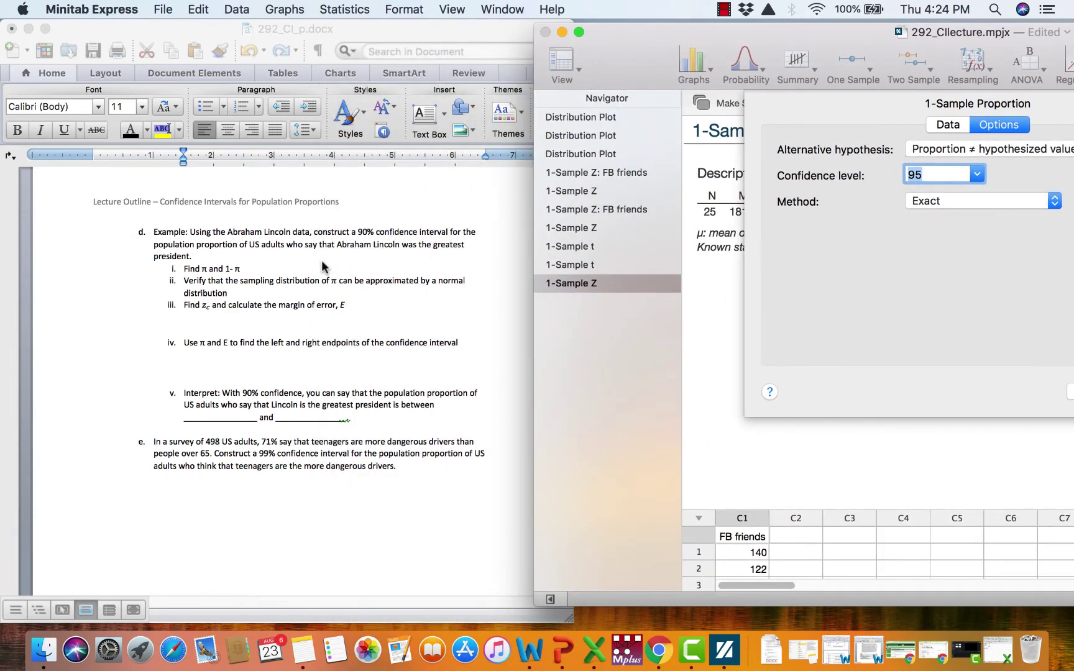
drag(796, 34, 548, 31)
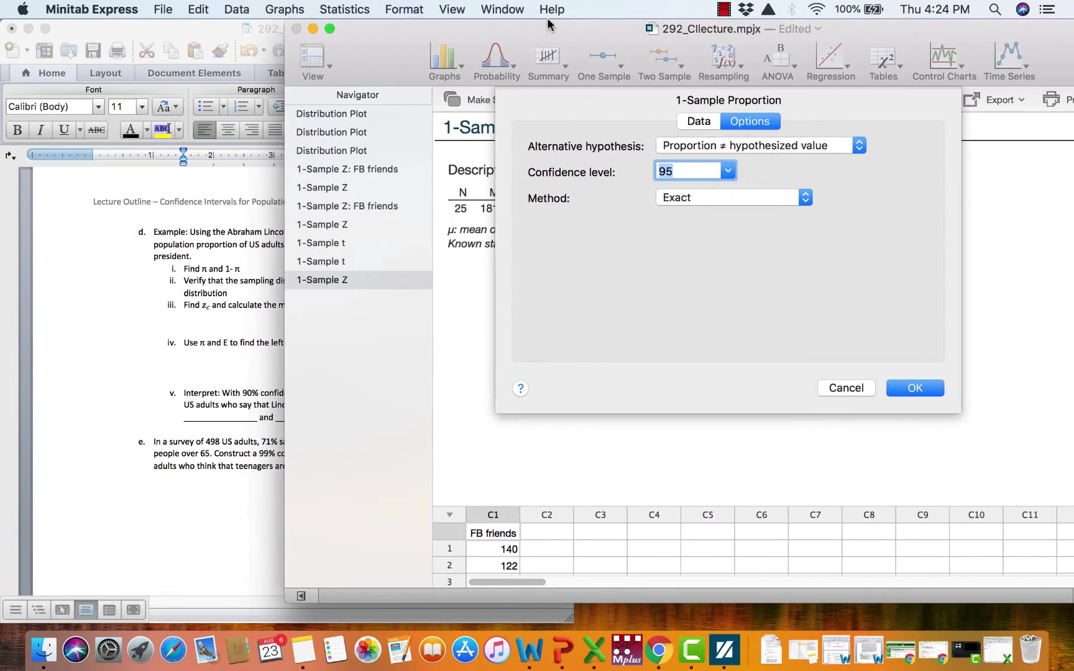
click(729, 171)
click(720, 190)
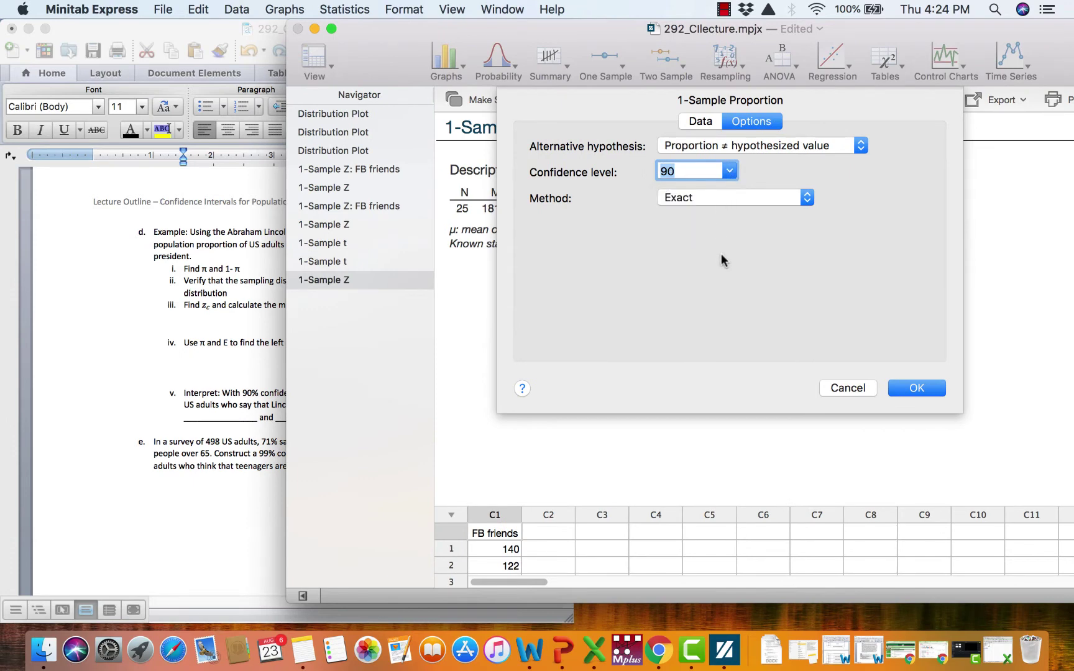
click(805, 205)
click(806, 199)
click(807, 201)
click(798, 213)
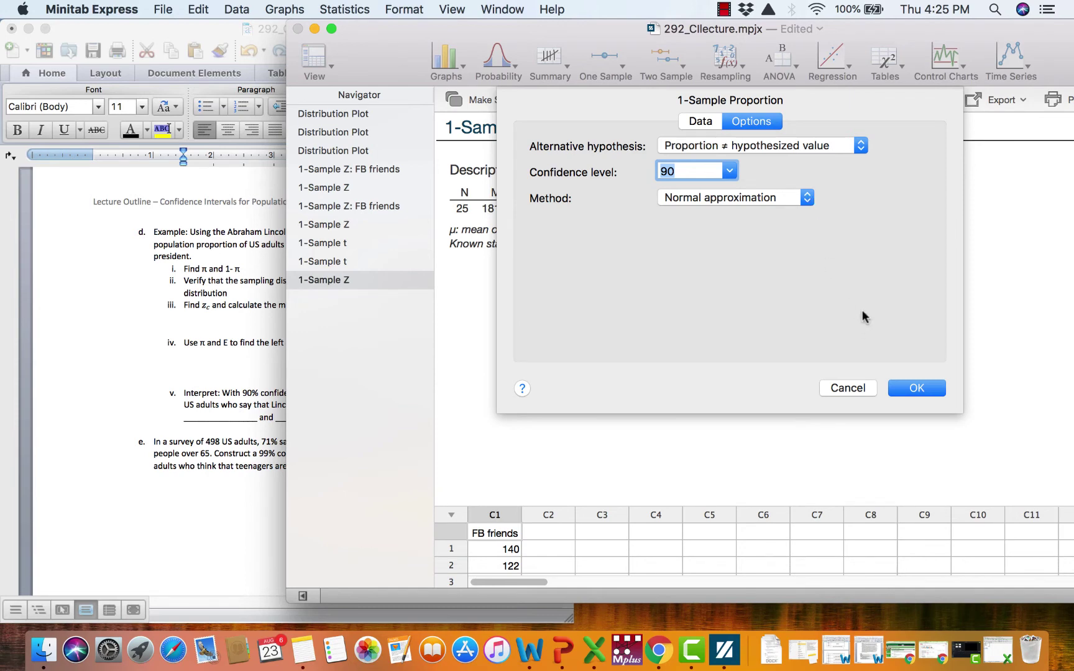
click(916, 388)
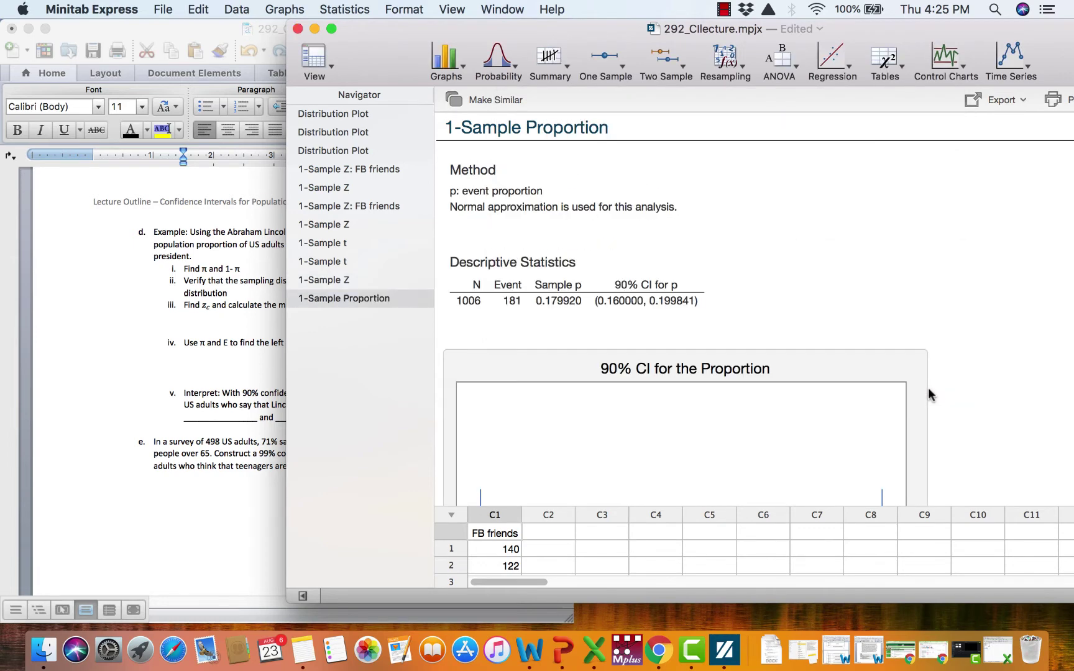
drag(571, 30, 706, 11)
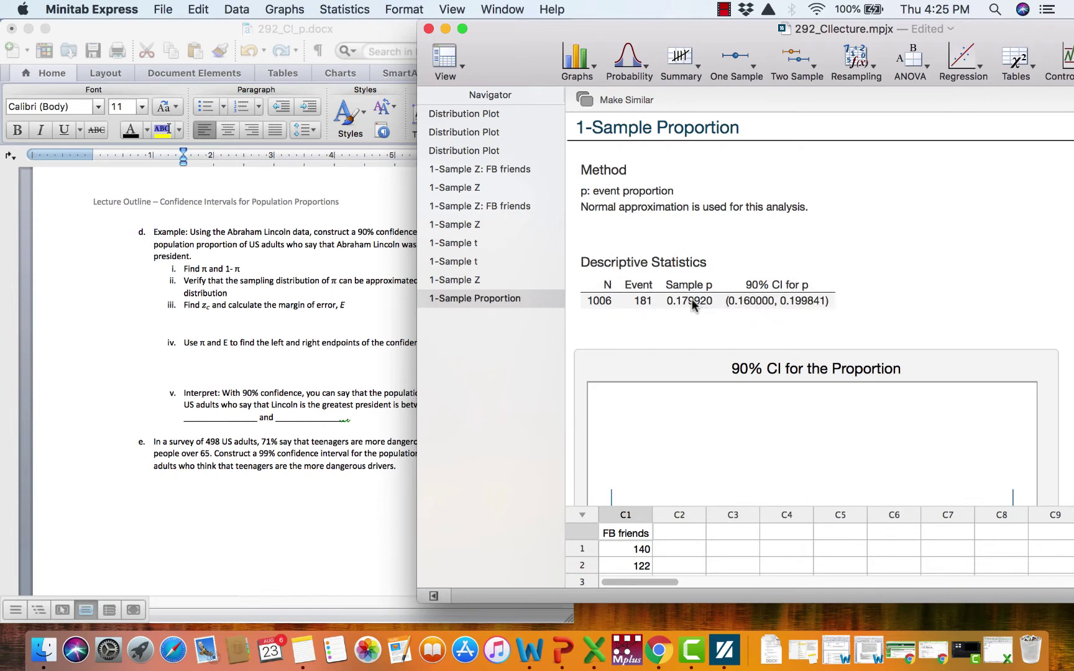
Tidy item v in the Word outline, removing a stray list item and adding a period.
click(324, 377)
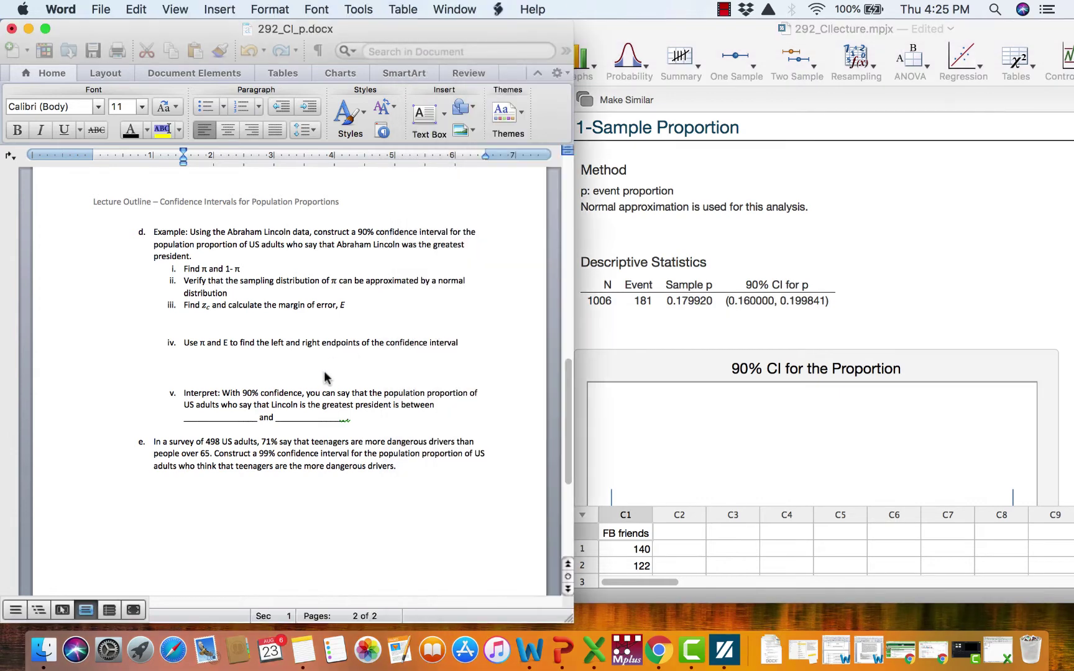
click(398, 422)
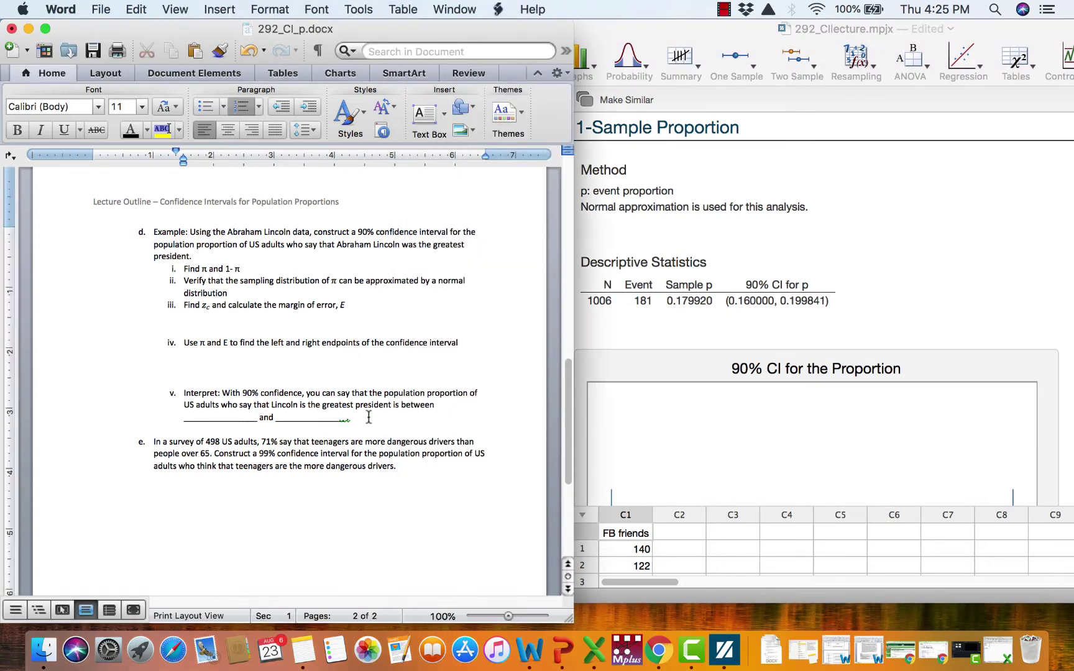
key(Return)
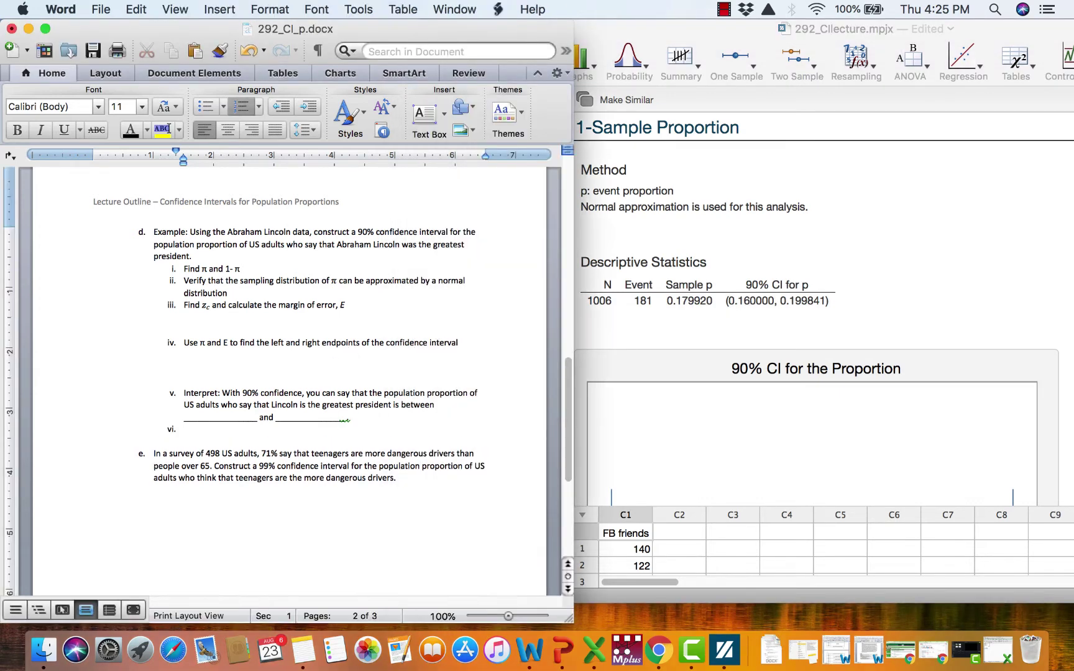
key(BackSpace)
key(BackSpace)
text(.)
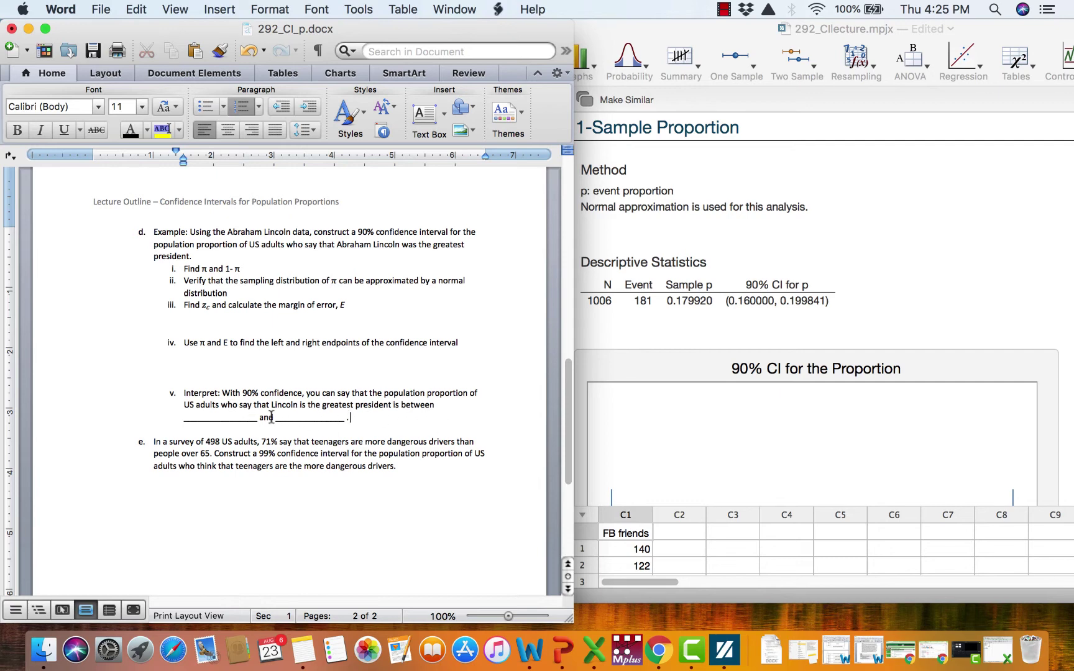
Fill item v's blanks with 16% and 19.98% and select the paragraph.
drag(261, 417, 169, 417)
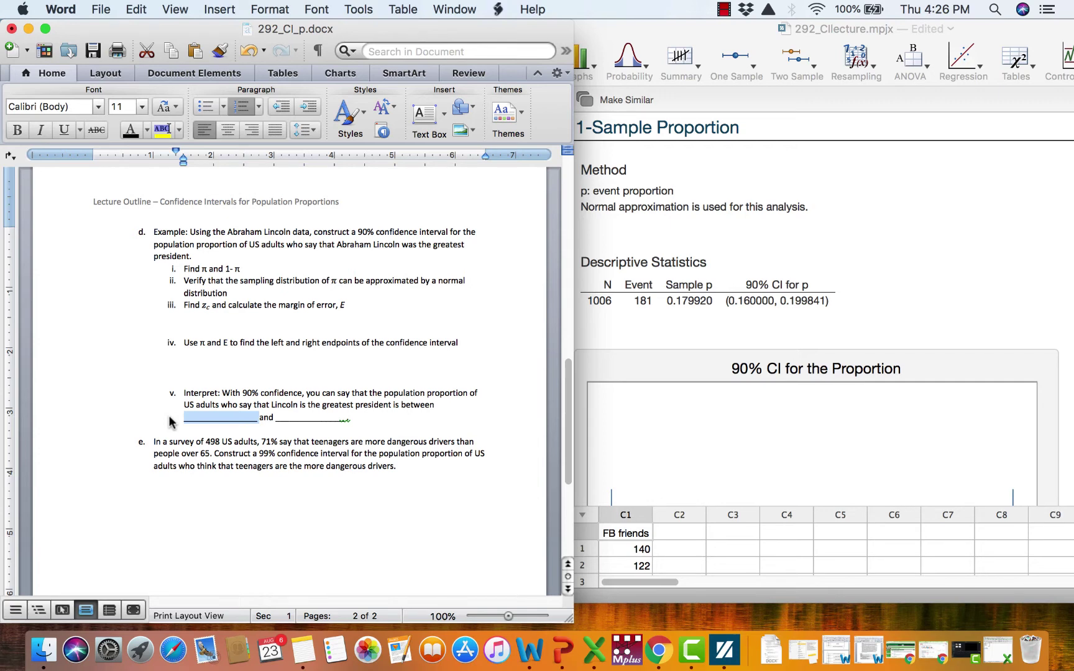
text(16% and)
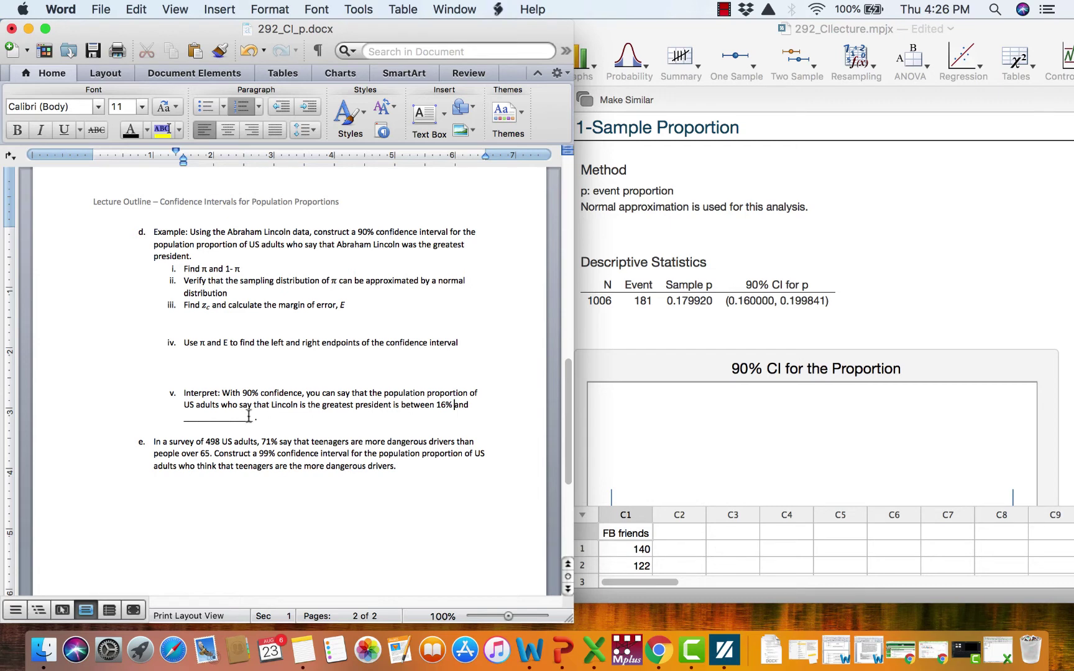
drag(254, 417, 182, 425)
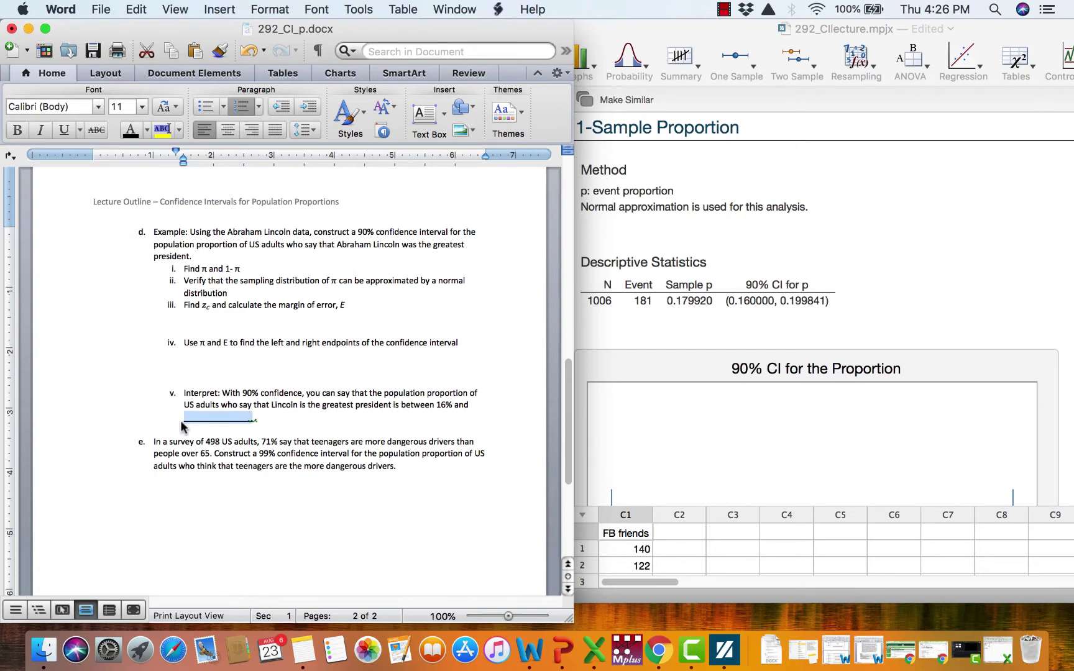
text(19.)
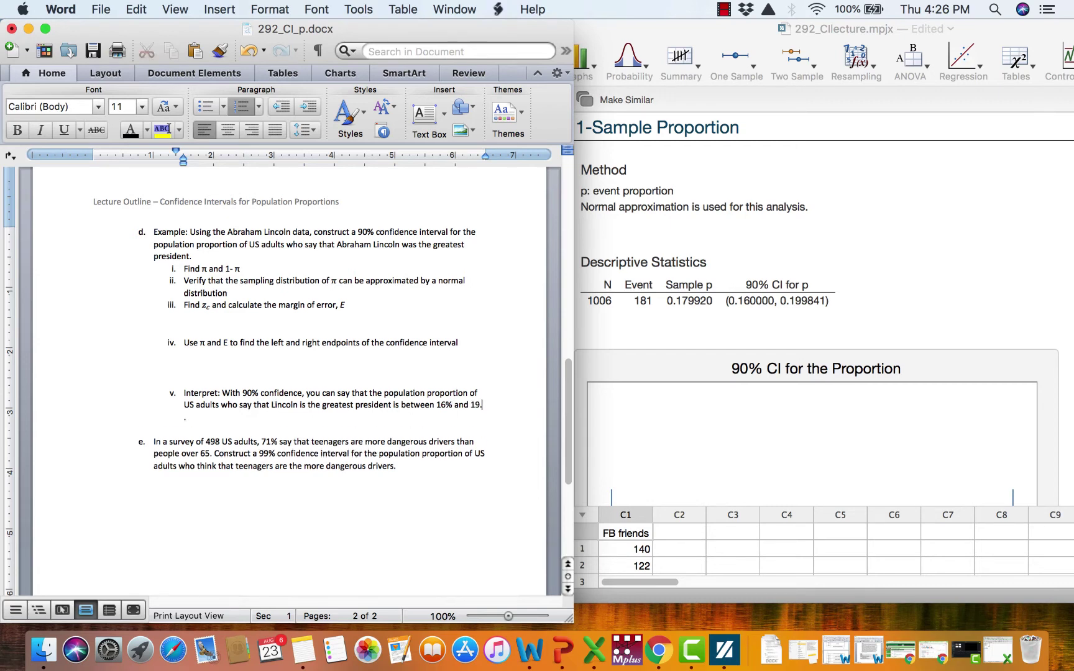
text(98% .)
drag(228, 417, 184, 393)
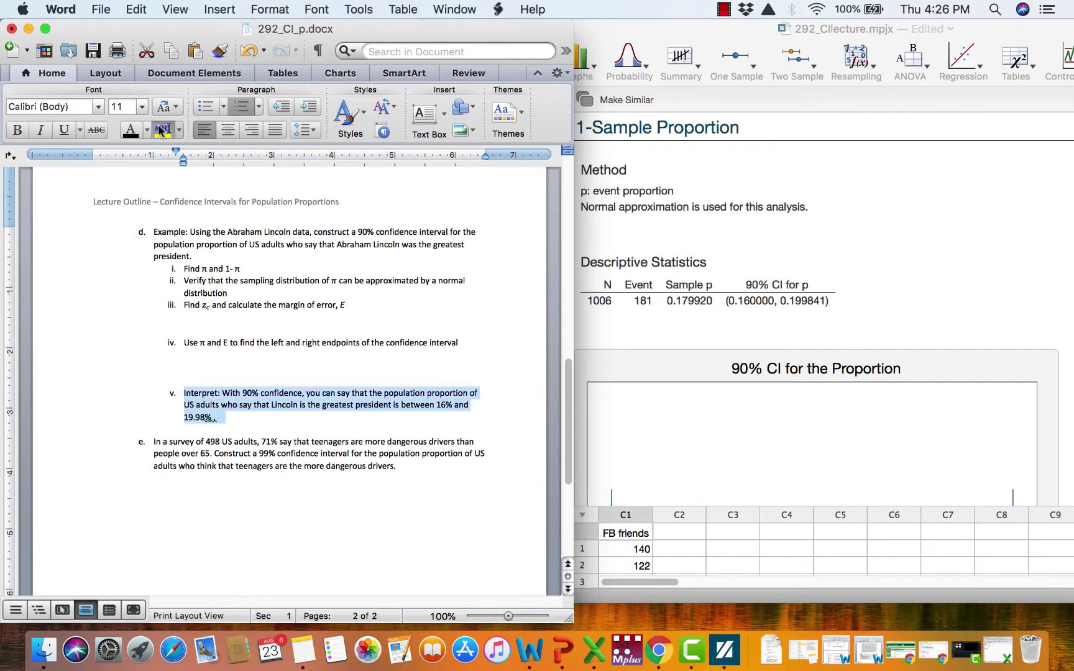
Apply yellow highlight to interpretation item v stating 16% to 19.98%.
click(161, 129)
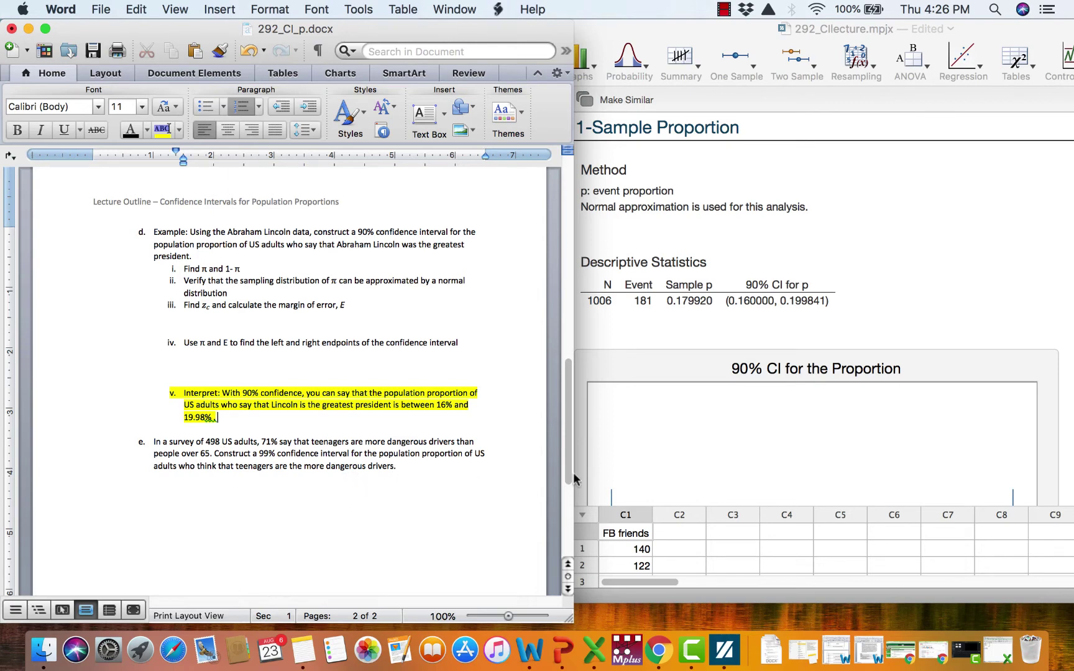
drag(568, 476, 571, 505)
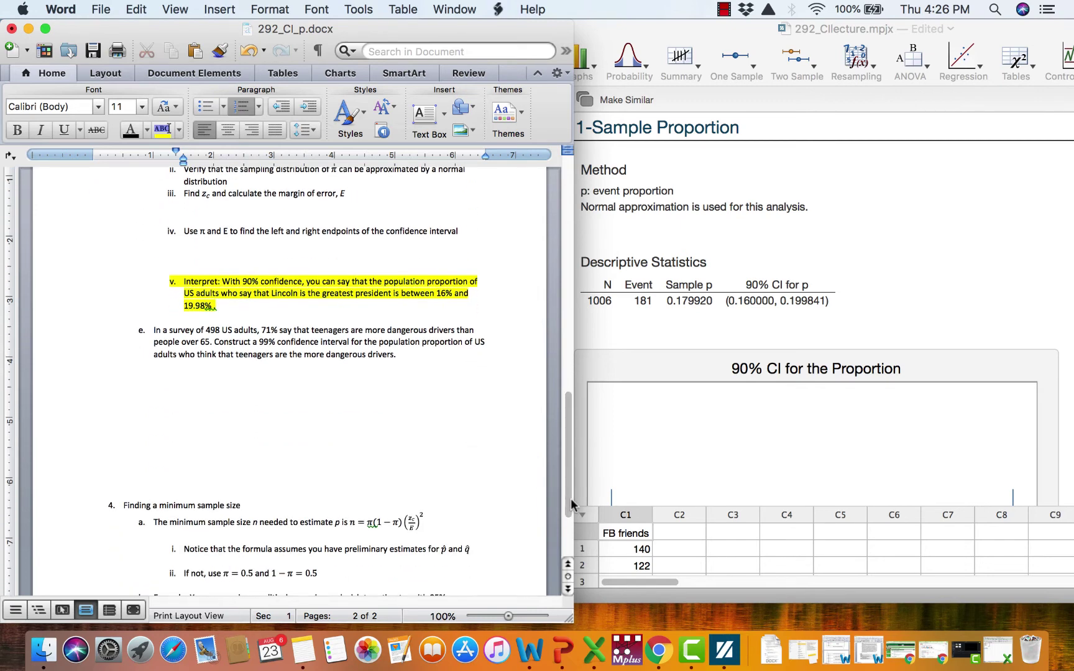
click(780, 279)
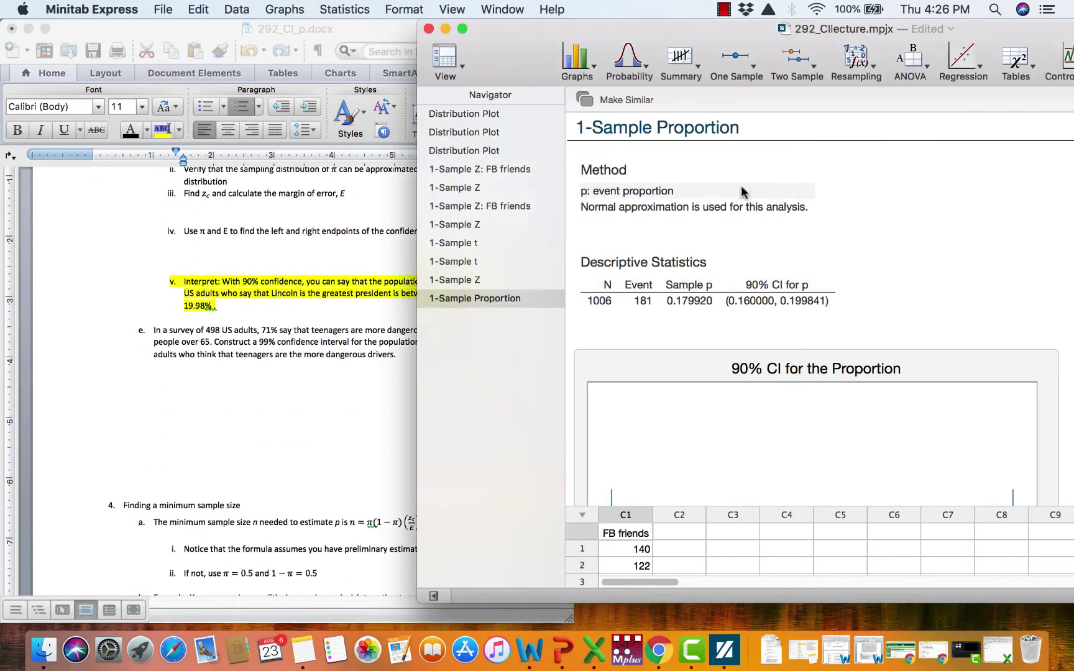
click(736, 62)
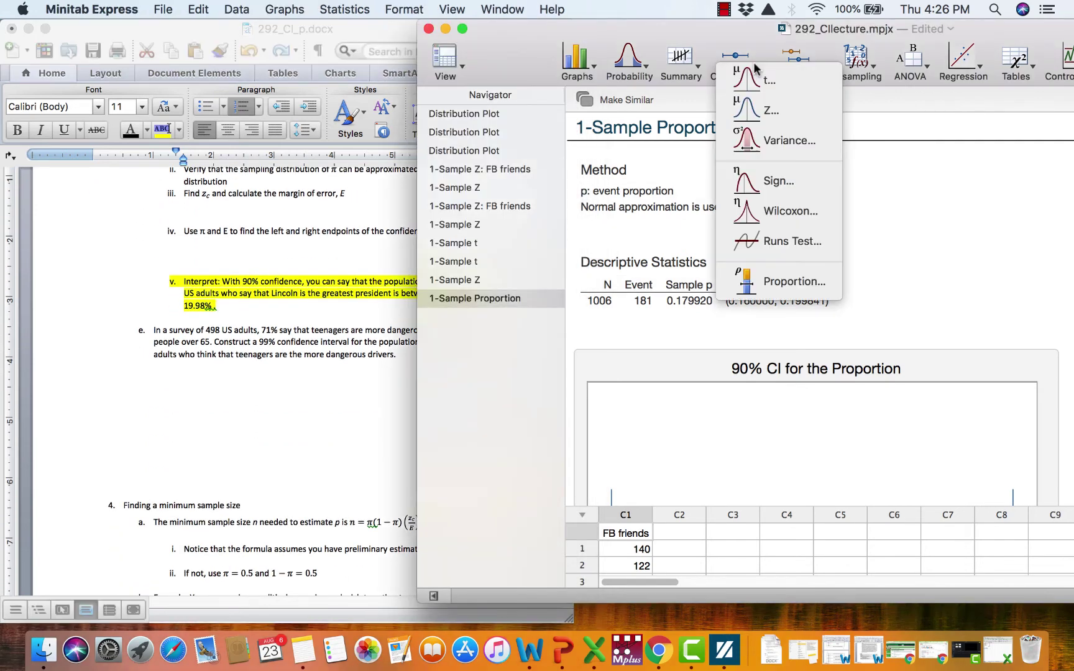
click(772, 269)
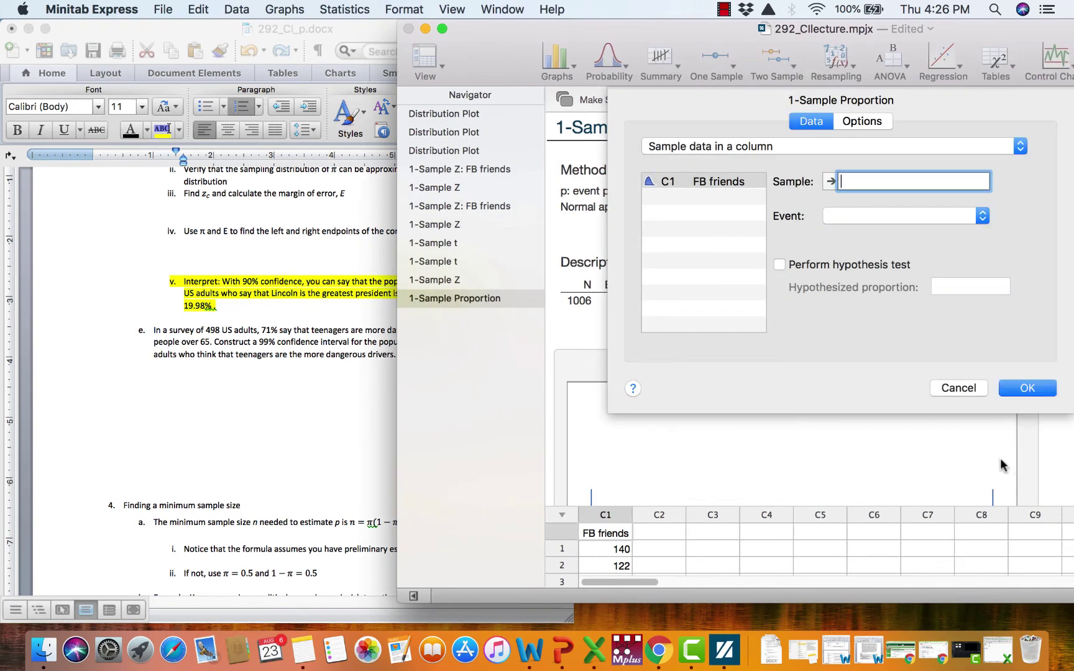
click(963, 389)
click(342, 508)
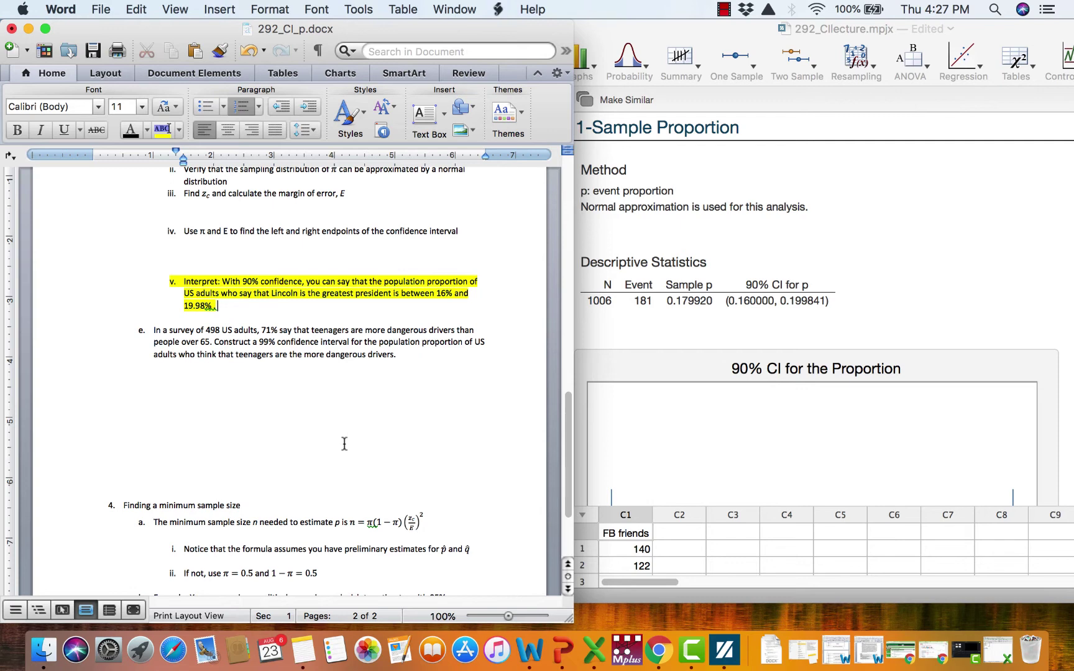
drag(381, 342, 457, 343)
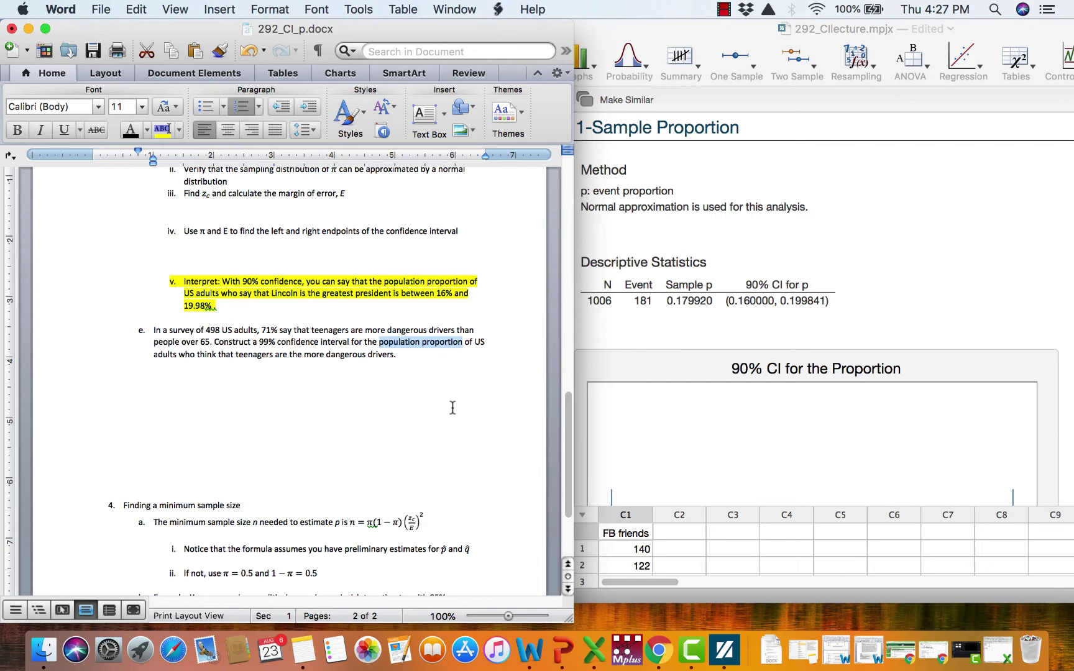
Start a One Sample Proportion analysis using Summarized data, with 498 as the number of trials.
click(740, 59)
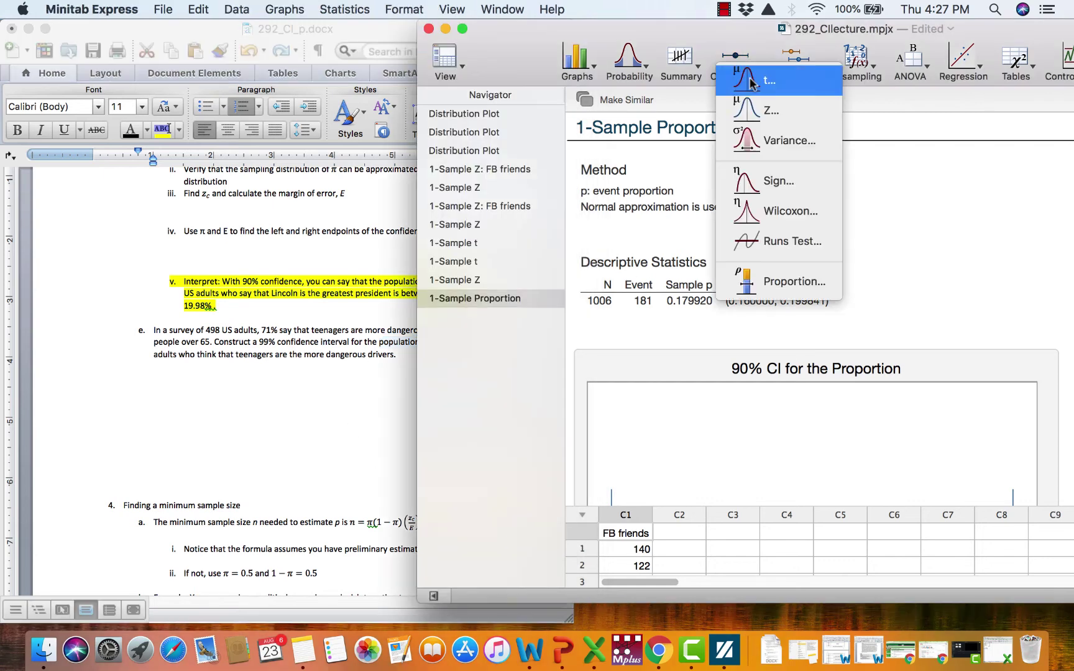
click(769, 280)
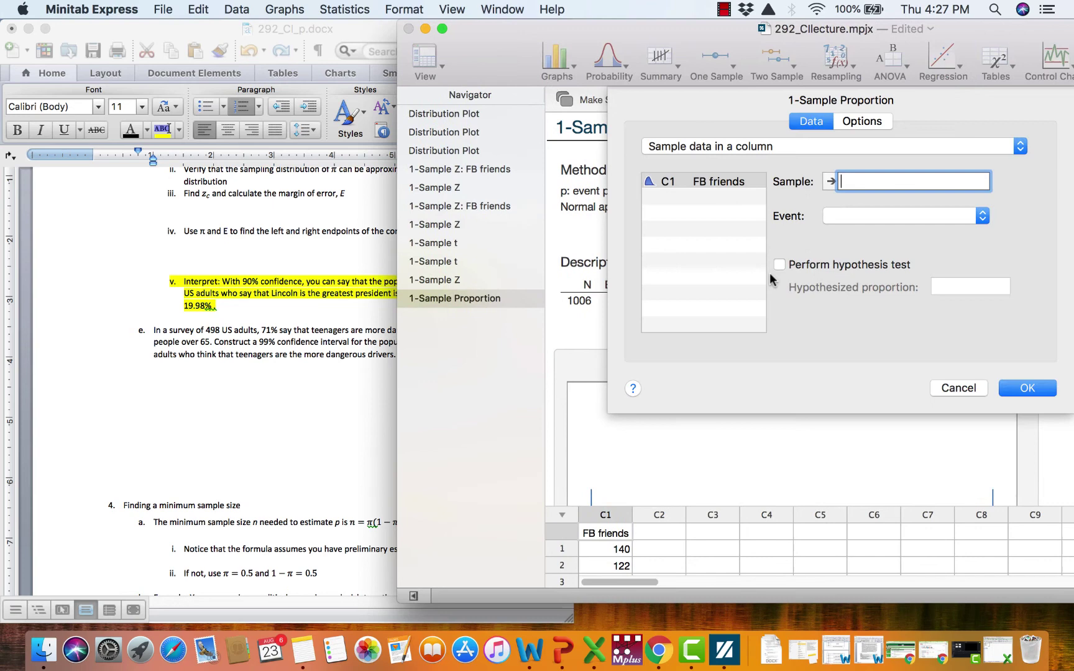
click(757, 148)
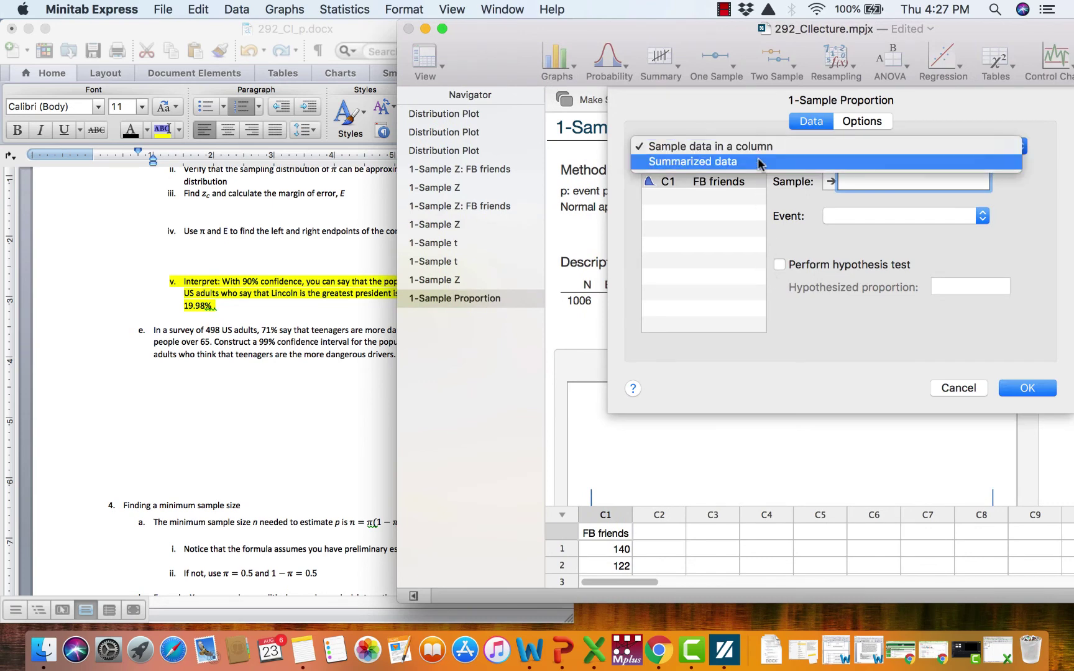
click(758, 161)
drag(671, 29, 789, 23)
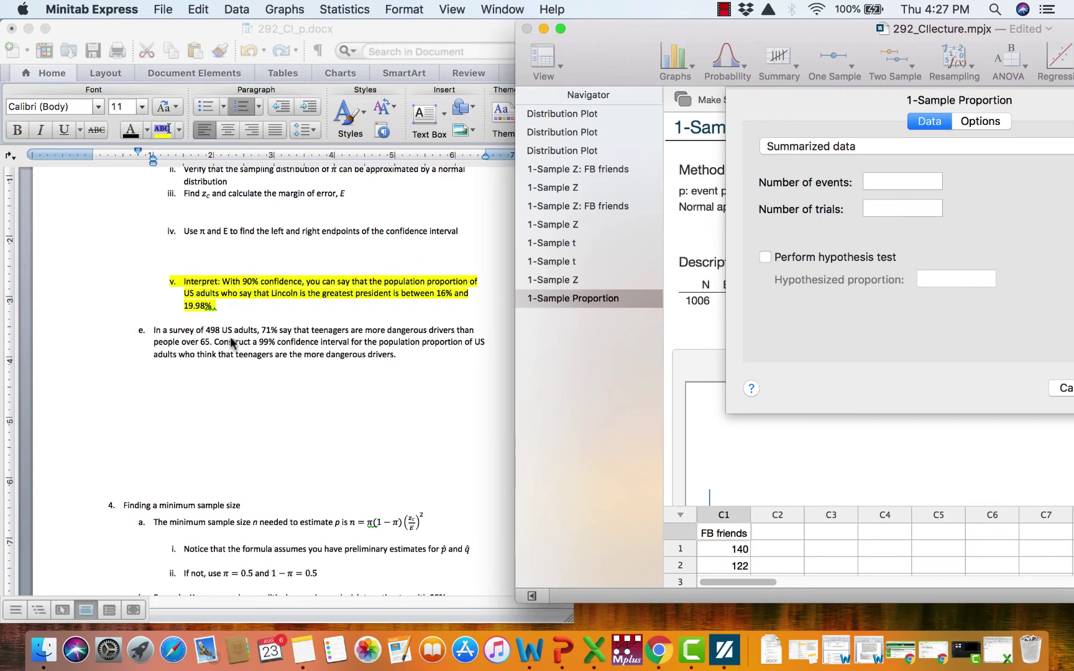
click(916, 213)
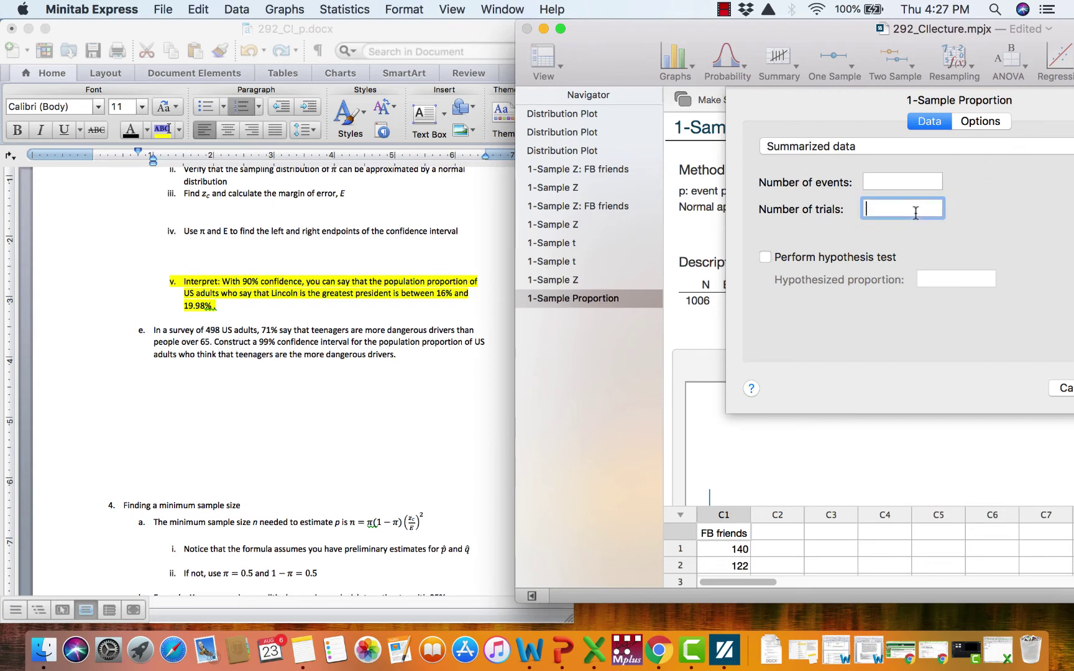
text(498)
click(285, 402)
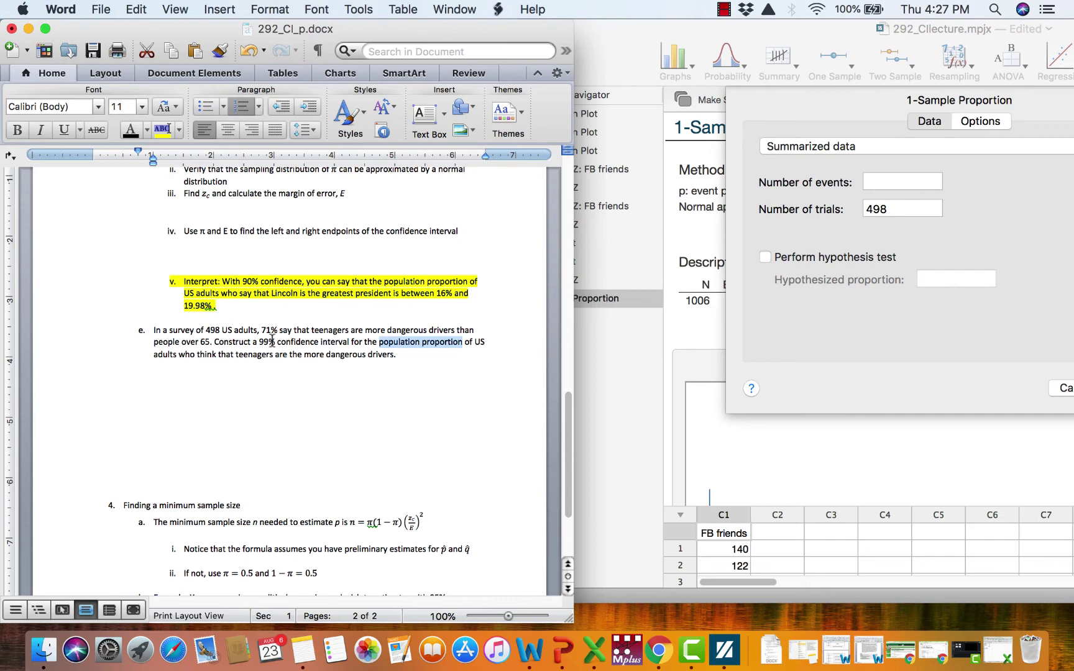
Under item e, add an unnumbered line: '71% is the point estimate, but we want # of events. .71*498'.
click(219, 377)
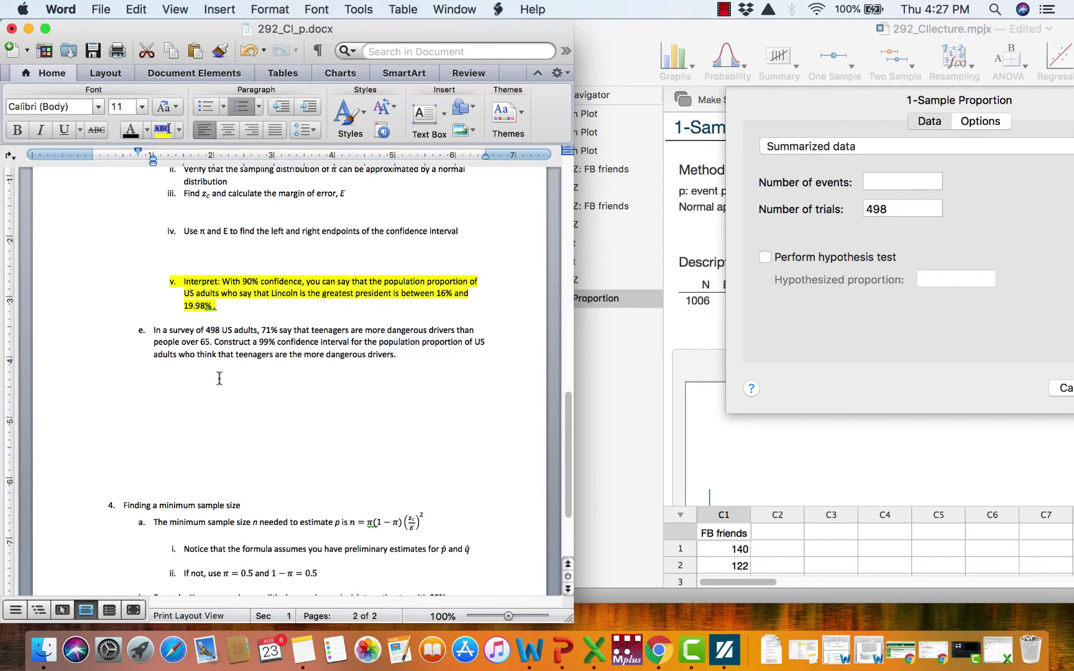
click(399, 355)
key(Return)
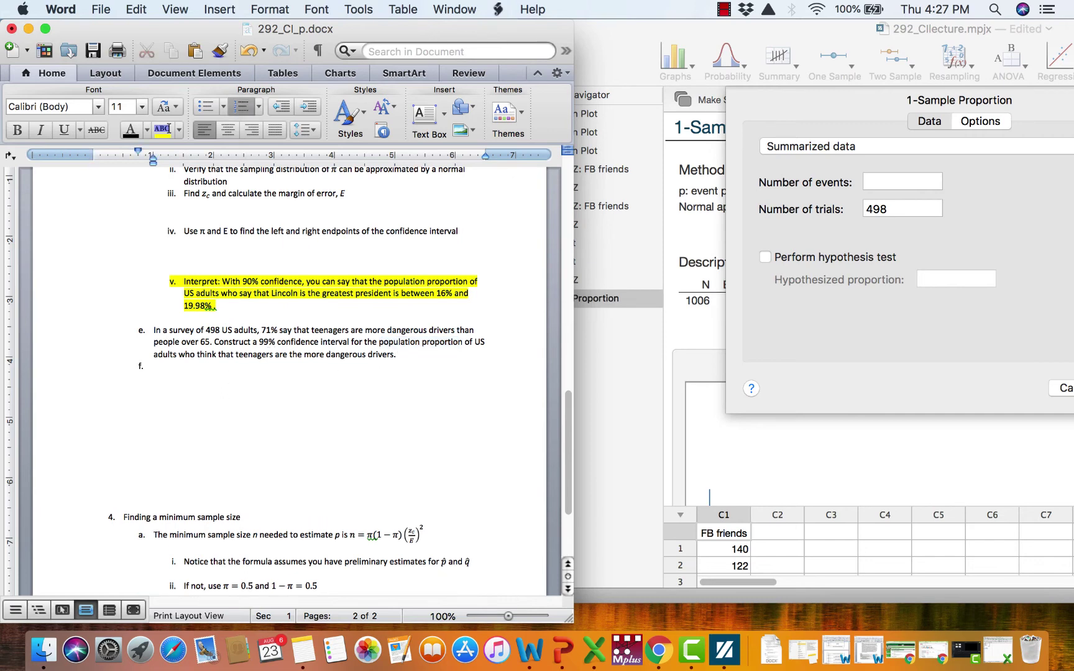
key(BackSpace)
key(BackSpace)
key(Return)
key(shift+Tab)
key(BackSpace)
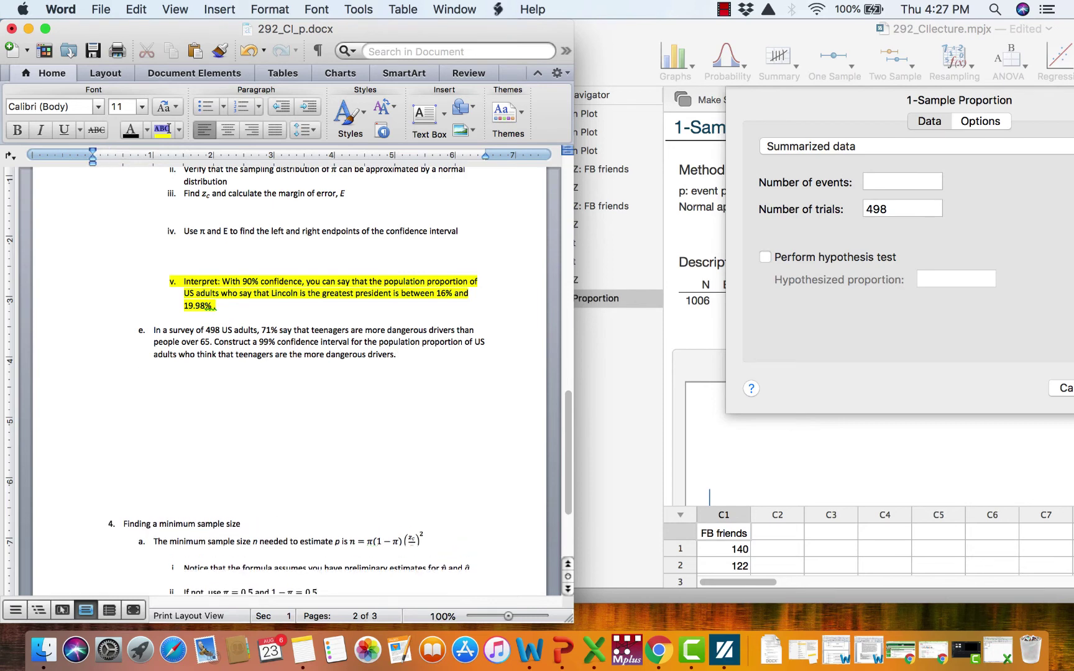
text(71% is)
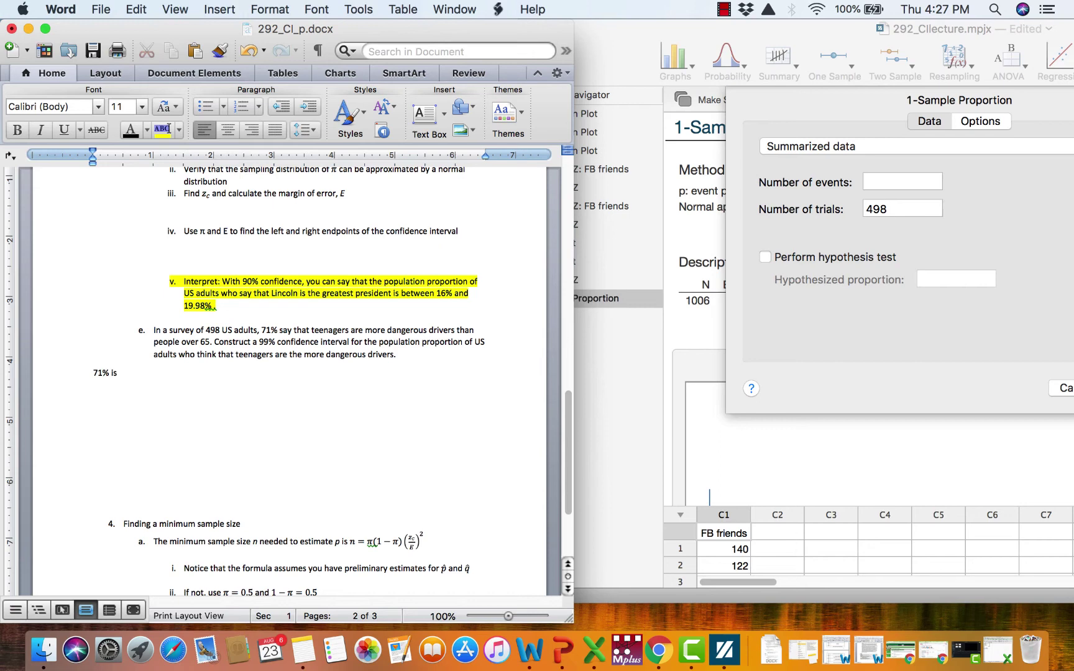
text( the point estimate)
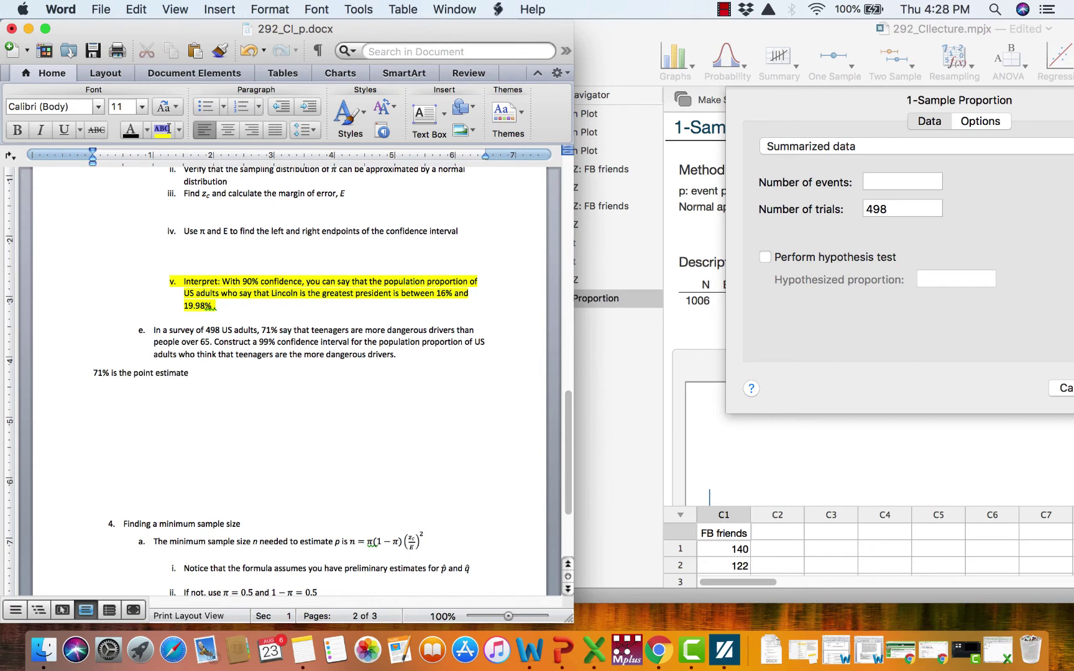
text(, but we want # of events. .71*498)
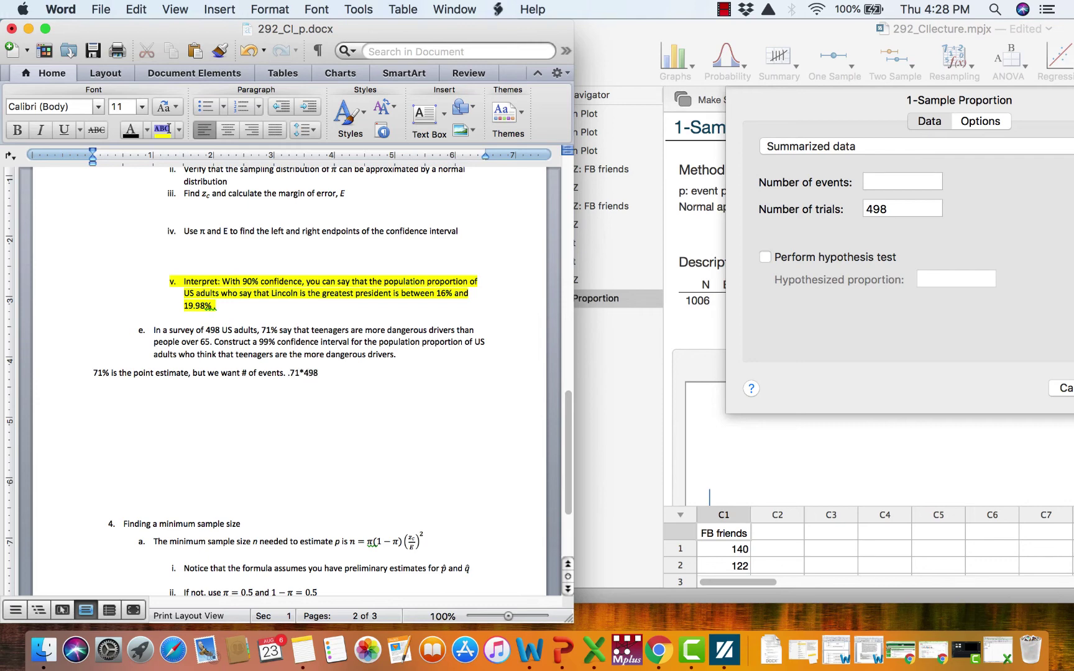
Calculate =.71*498 in Excel cell A10 and append '= 353.58' to the Word note.
click(1001, 653)
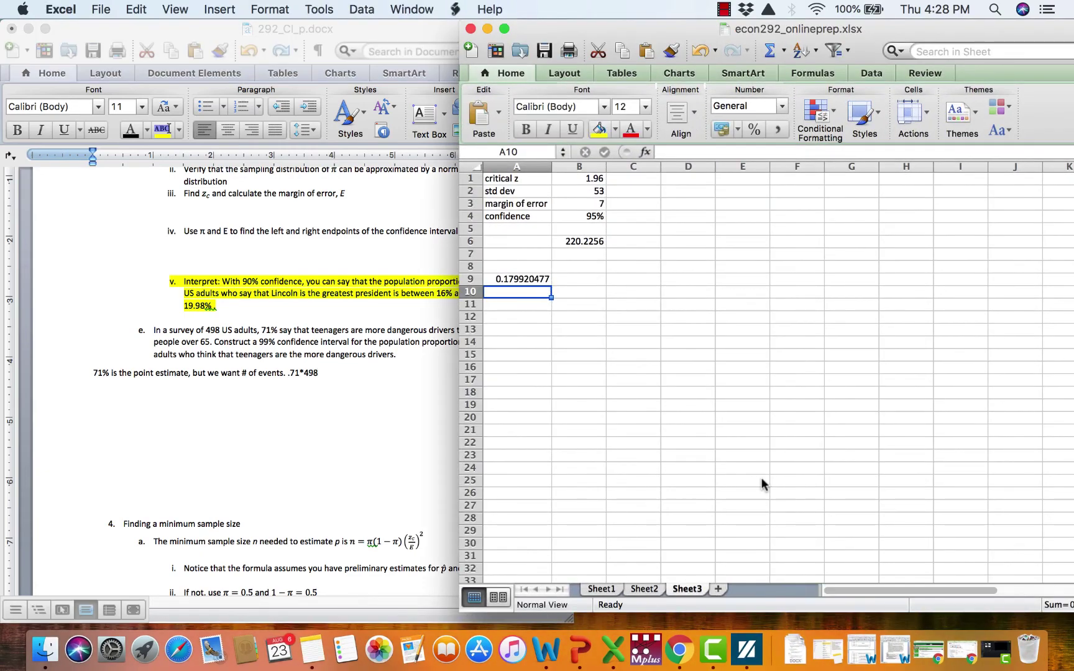
text(=.71)
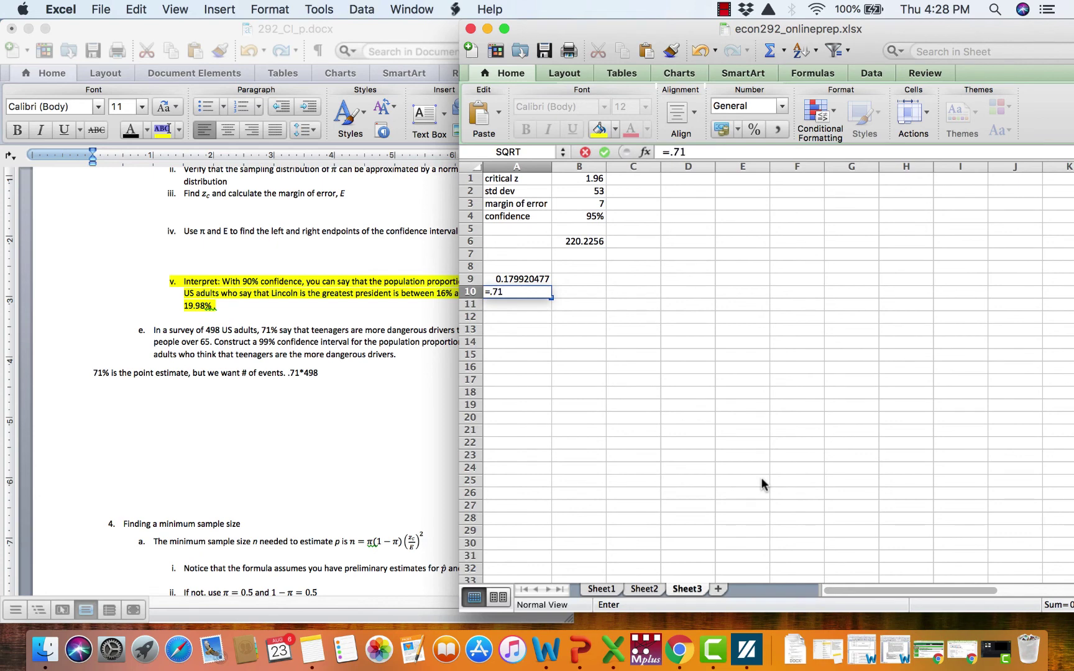
text(*498)
key(Return)
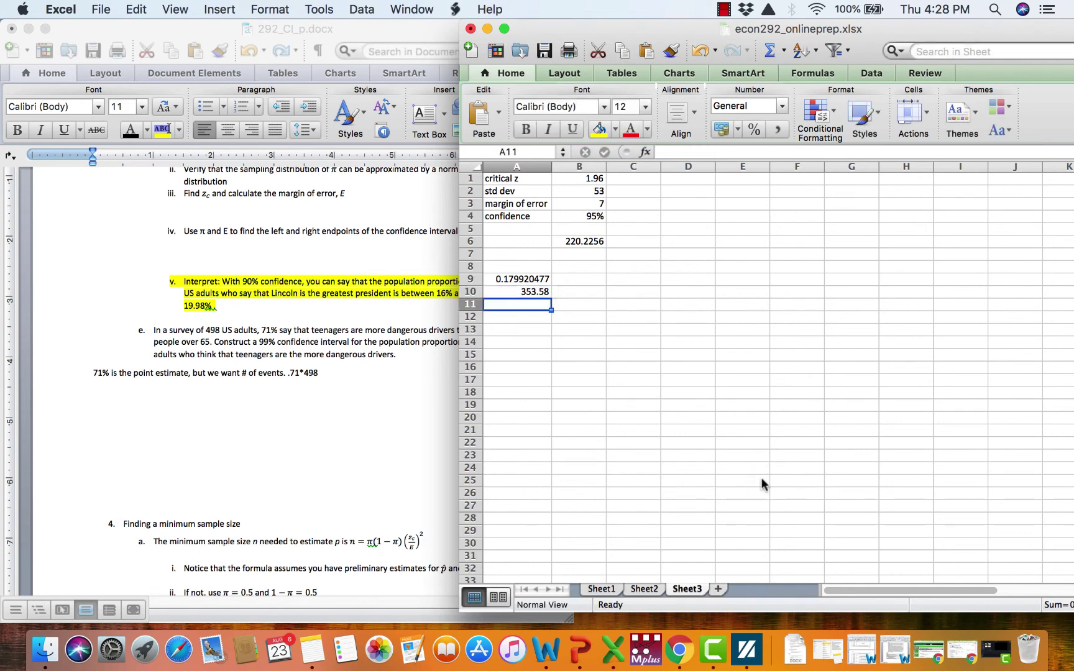
click(346, 379)
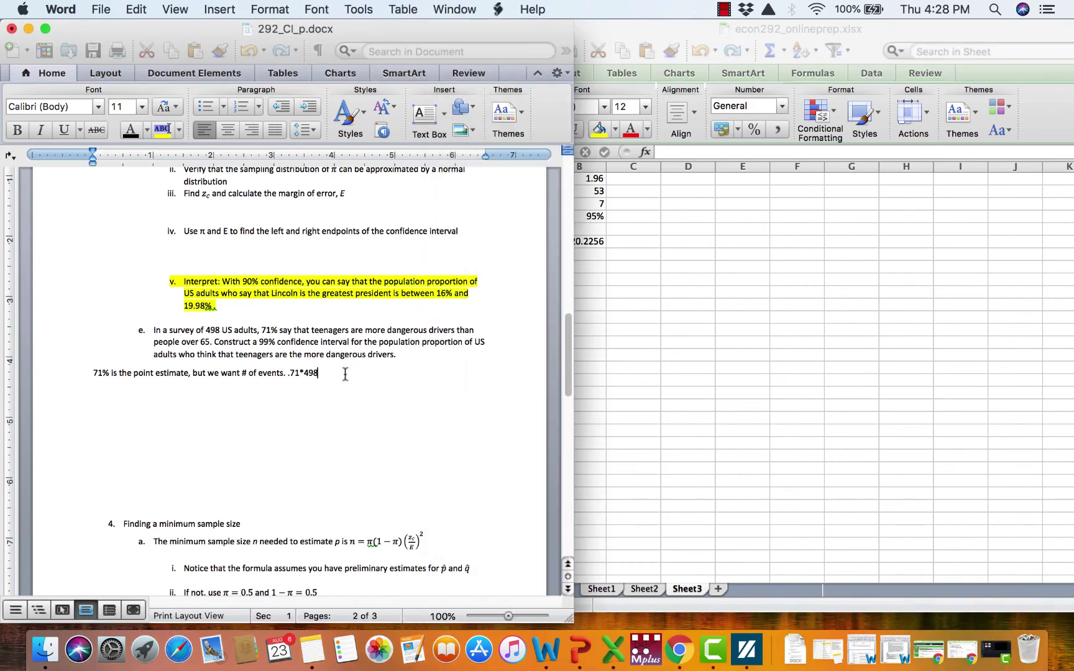
text(= 353)
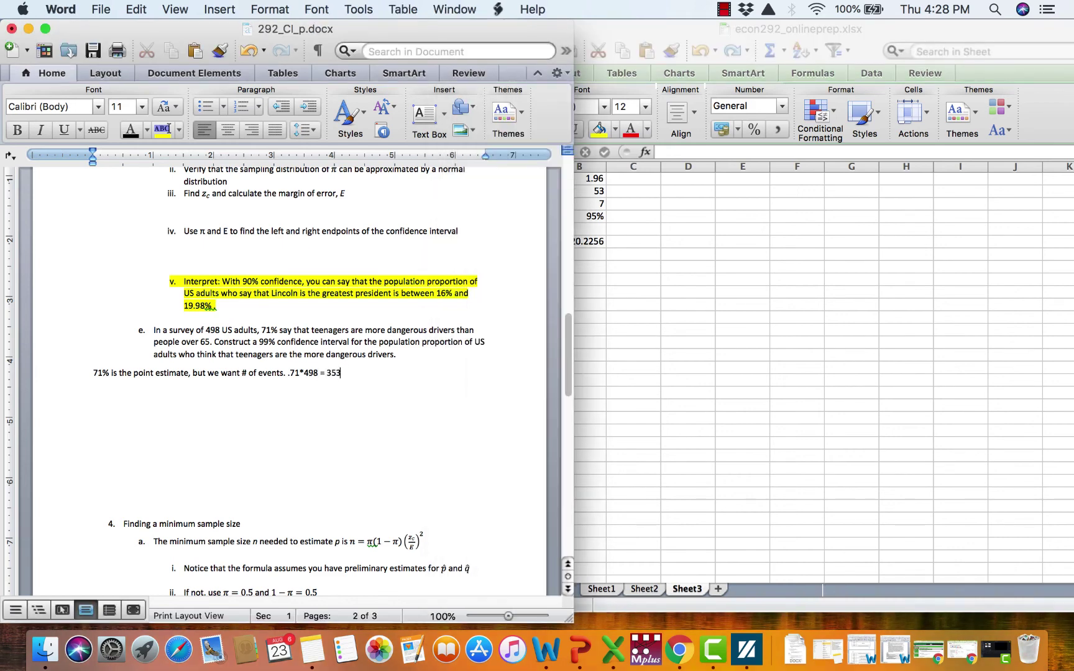
text(.58)
Enter 353.58 as the number of events in the 1-Sample Proportion dialog and try running it.
click(708, 365)
click(488, 29)
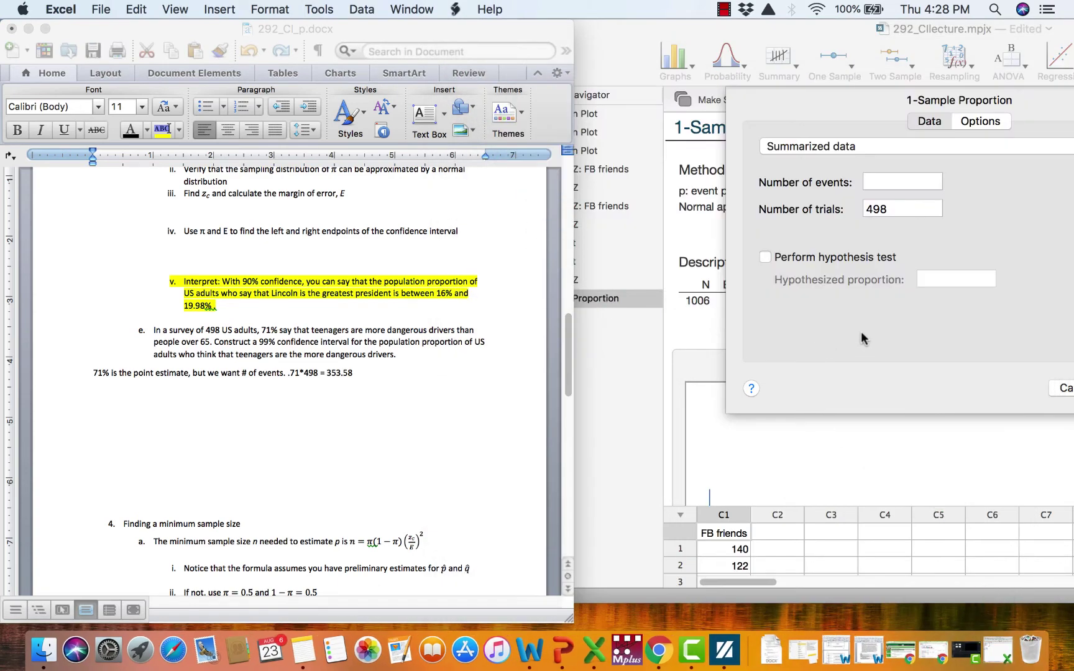
click(875, 267)
click(879, 180)
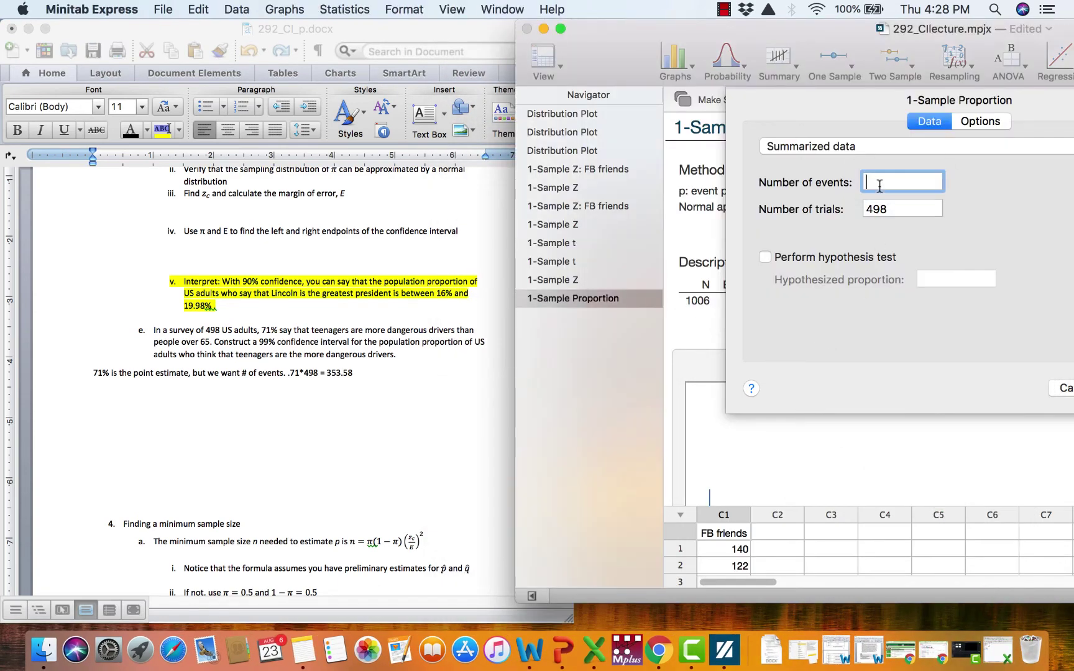
text(353.58)
drag(873, 38, 703, 37)
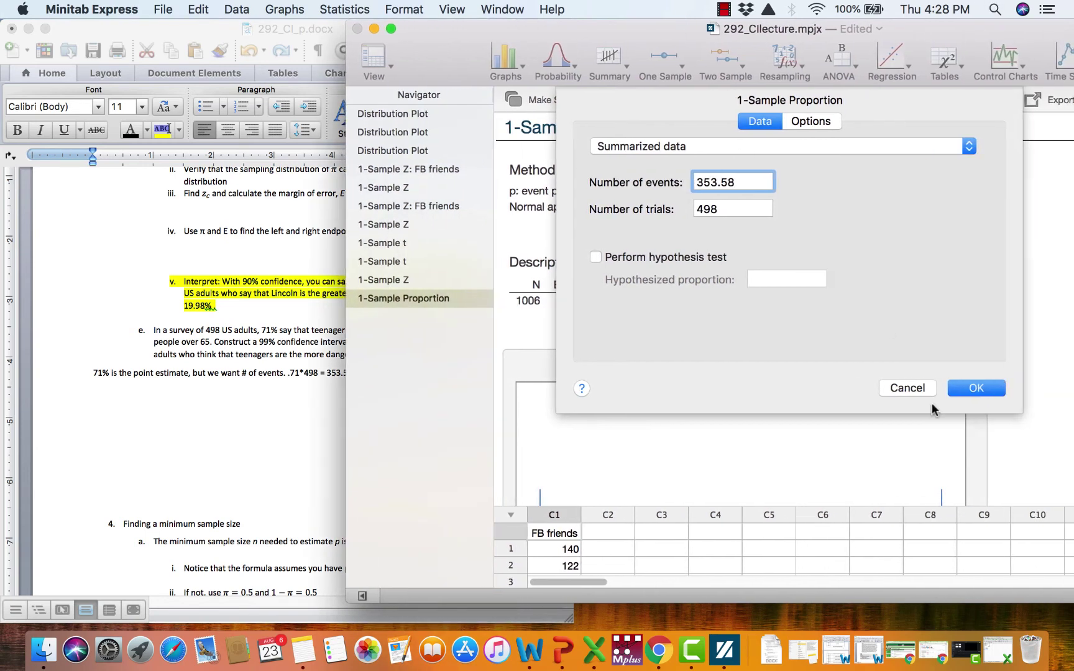
click(975, 388)
click(235, 434)
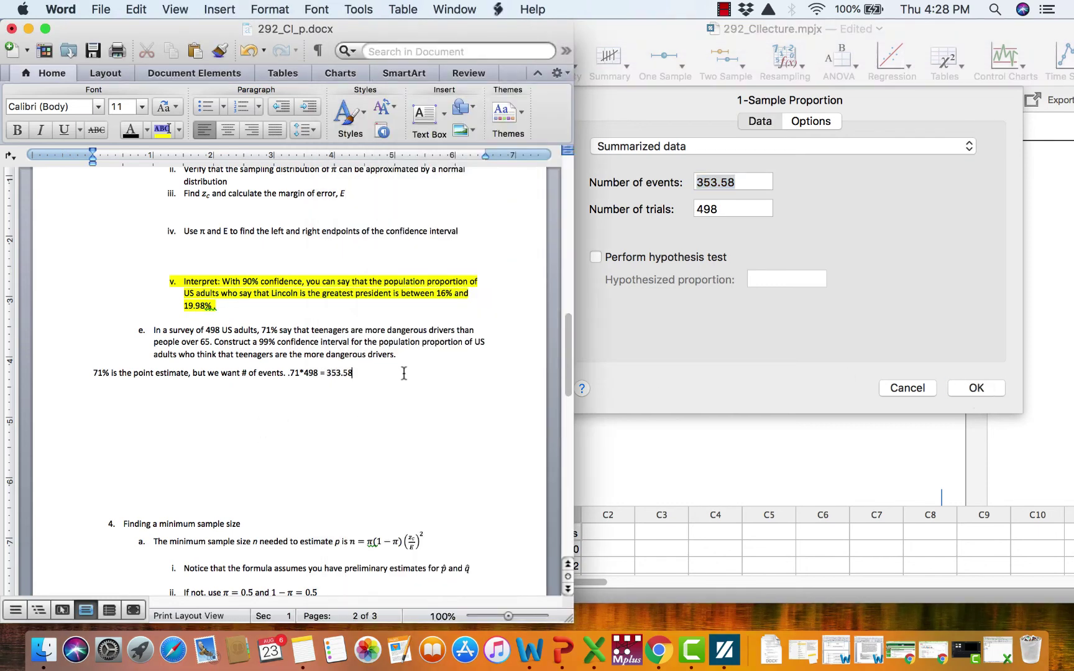
Extend the Word note with '= 354 (Always round up!)', fixing the mistyped letters.
text(=)
text( 354)
text( (ALwayys)
key(BackSpace)
key(BackSpace)
text(s round up!))
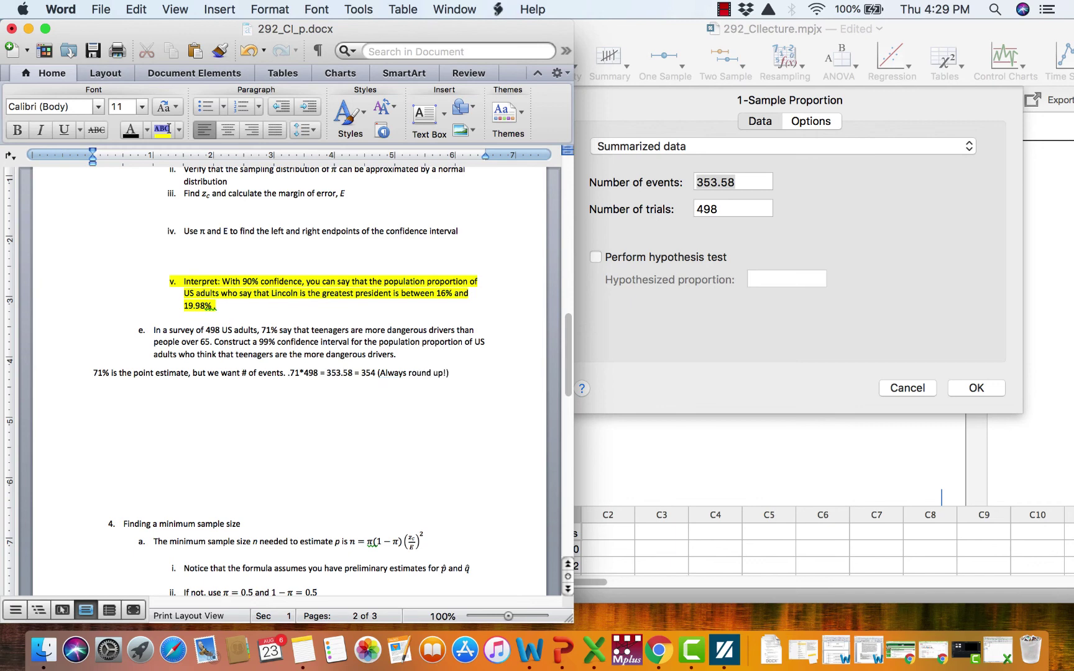
Change events to 354, set a 99% confidence level with the Normal approximation method, and run the analysis.
click(796, 389)
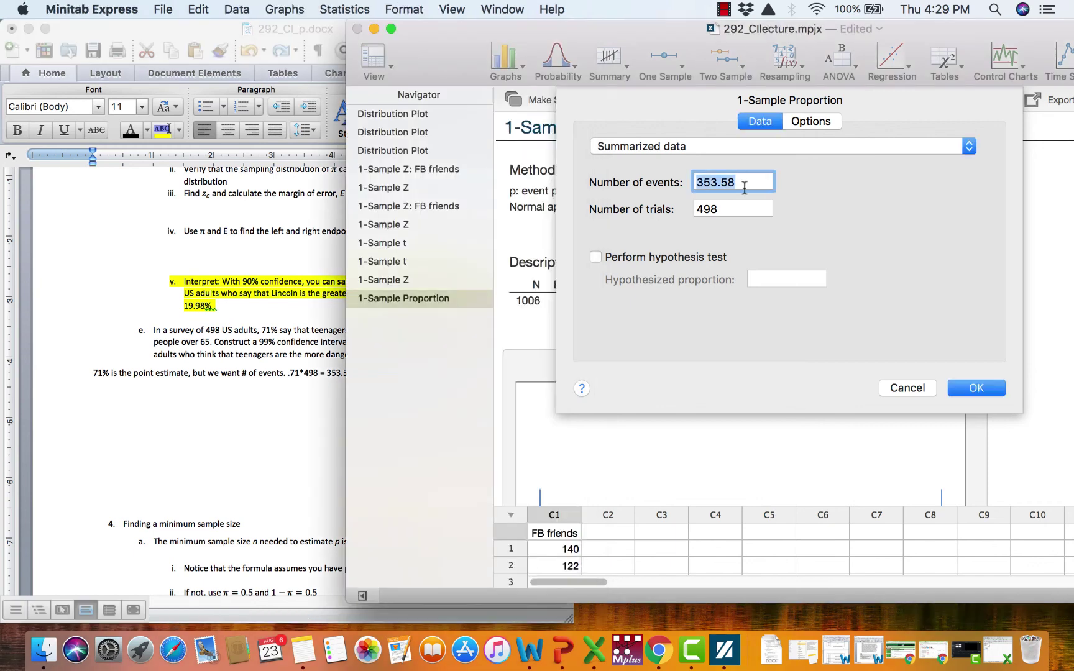
text(354)
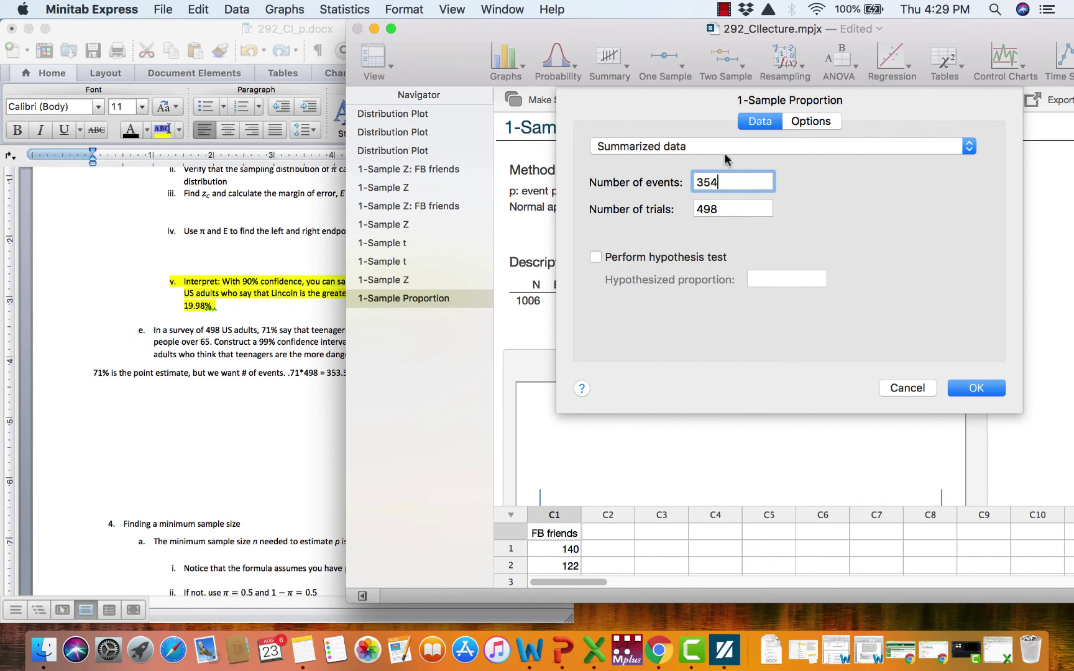
click(822, 122)
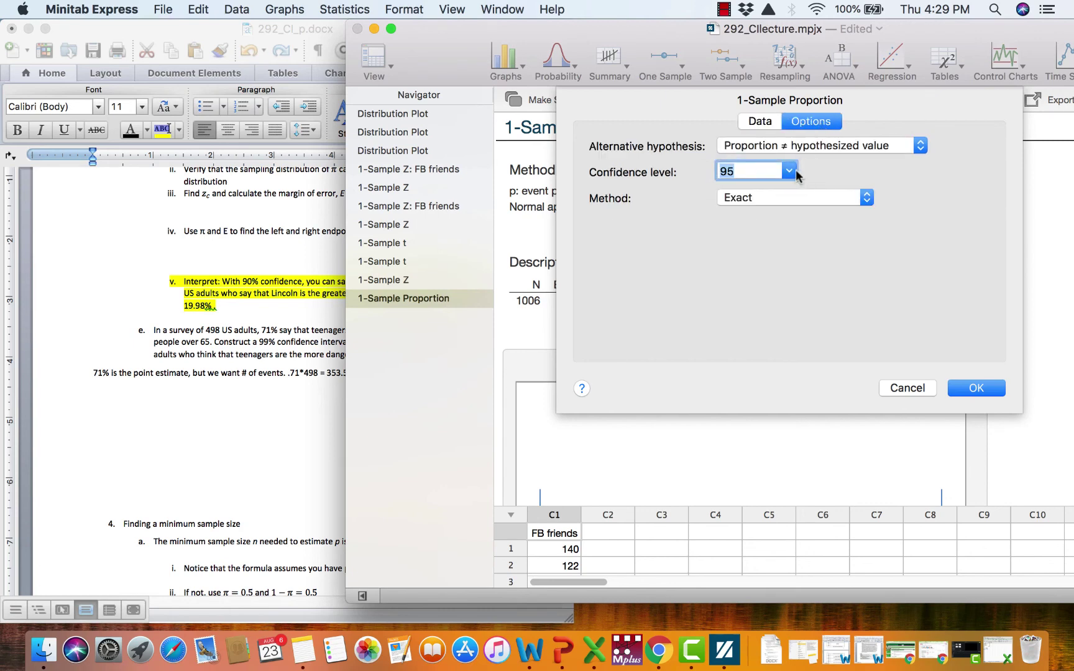
click(789, 171)
click(783, 231)
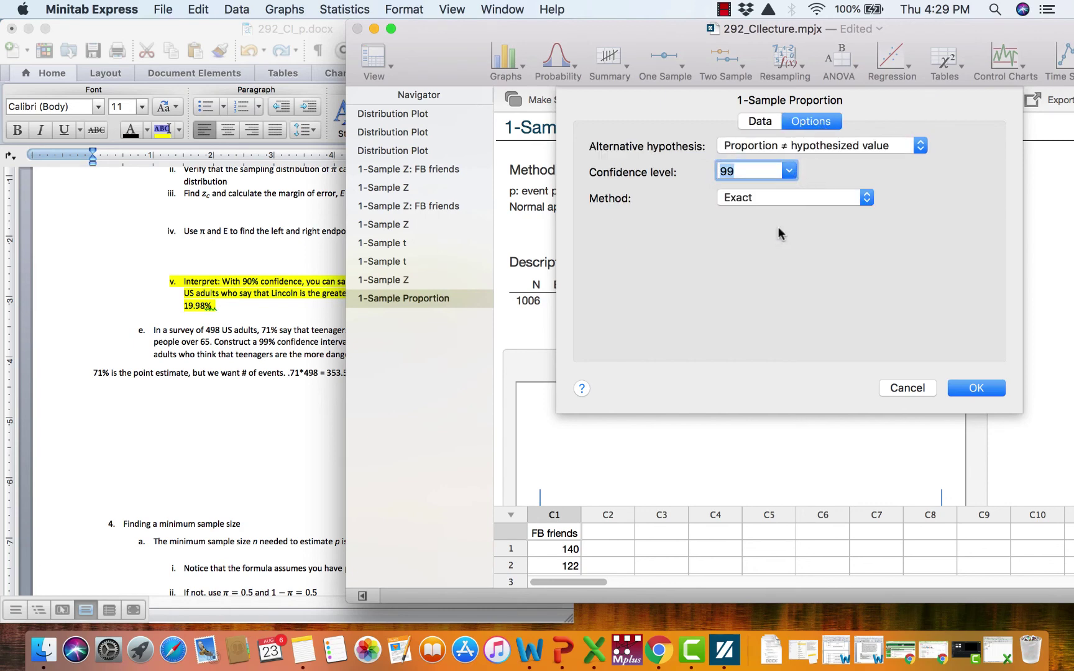
click(868, 197)
click(859, 212)
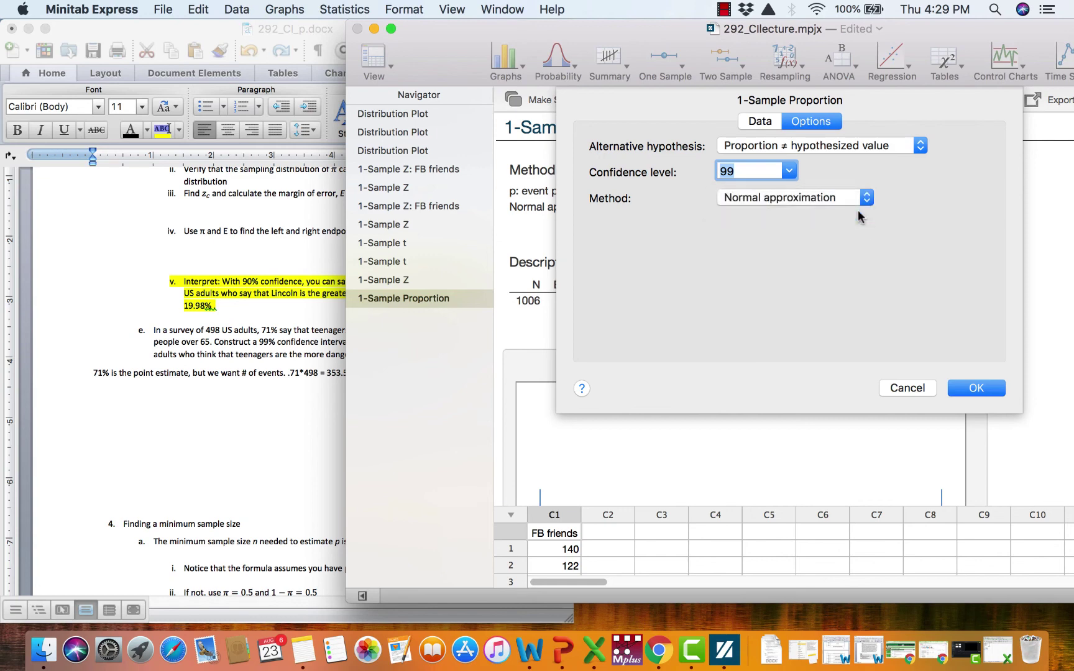
click(978, 392)
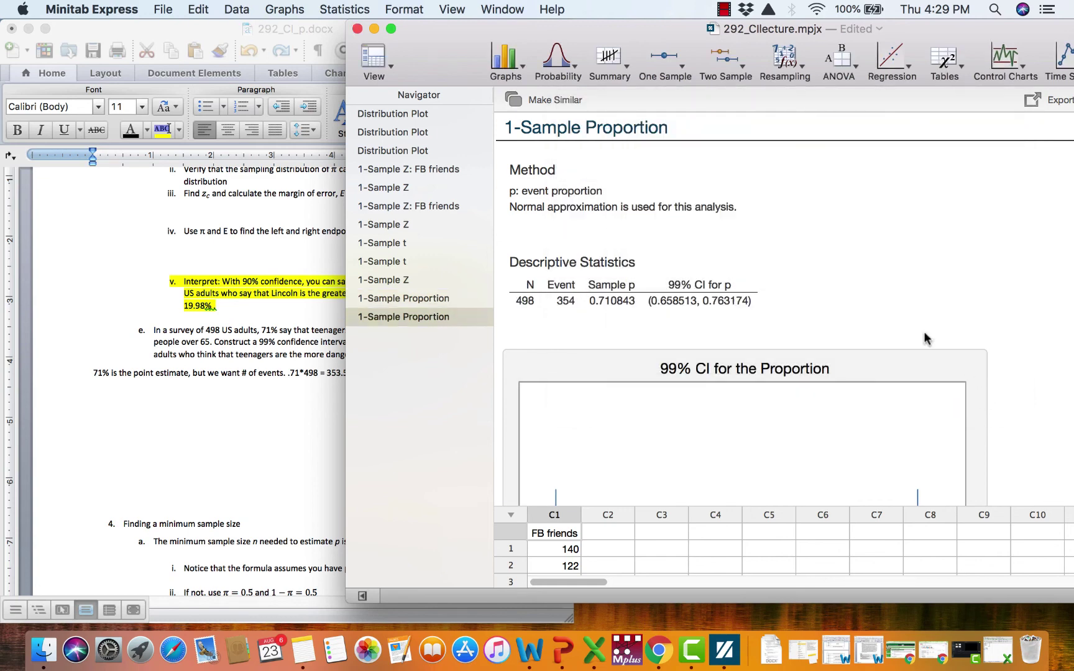
drag(565, 34, 768, 27)
Below the note, state that with 99% confidence the proportion of all drivers lies between 65.85% and 76.32%.
click(385, 404)
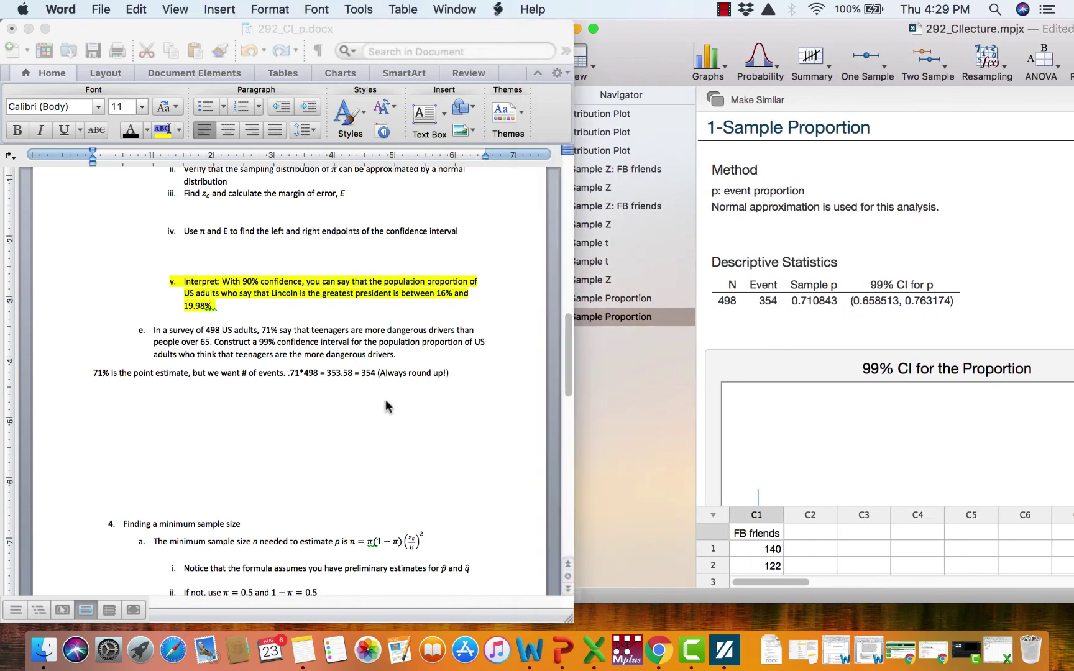
click(474, 373)
key(Return)
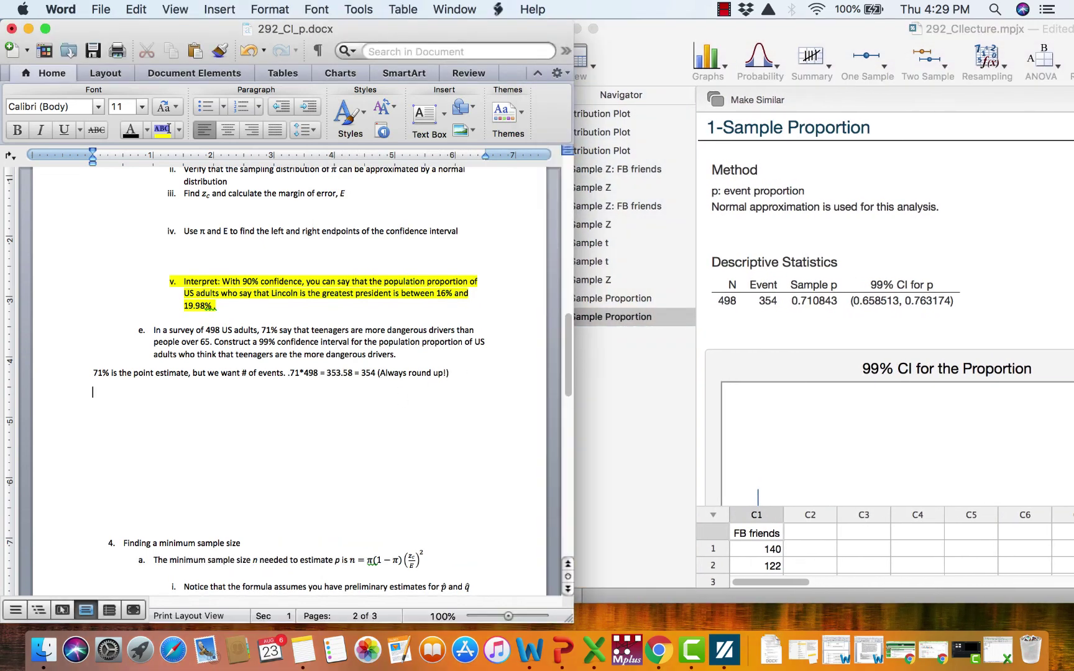
text(With 99% confidence we can say)
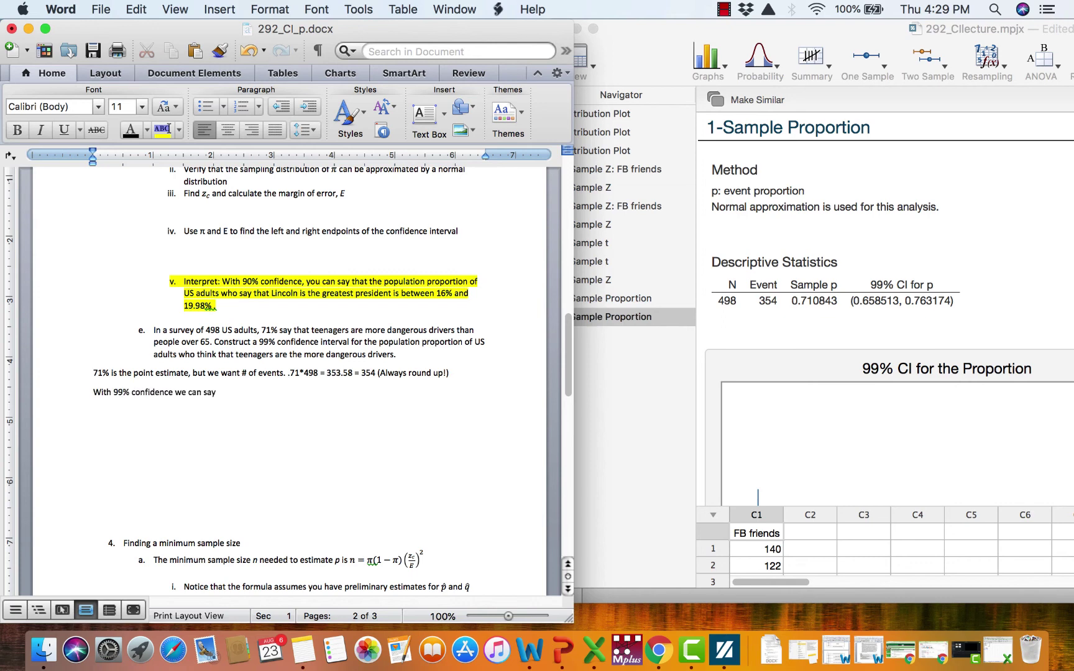
text( the proportion of all drivers wh)
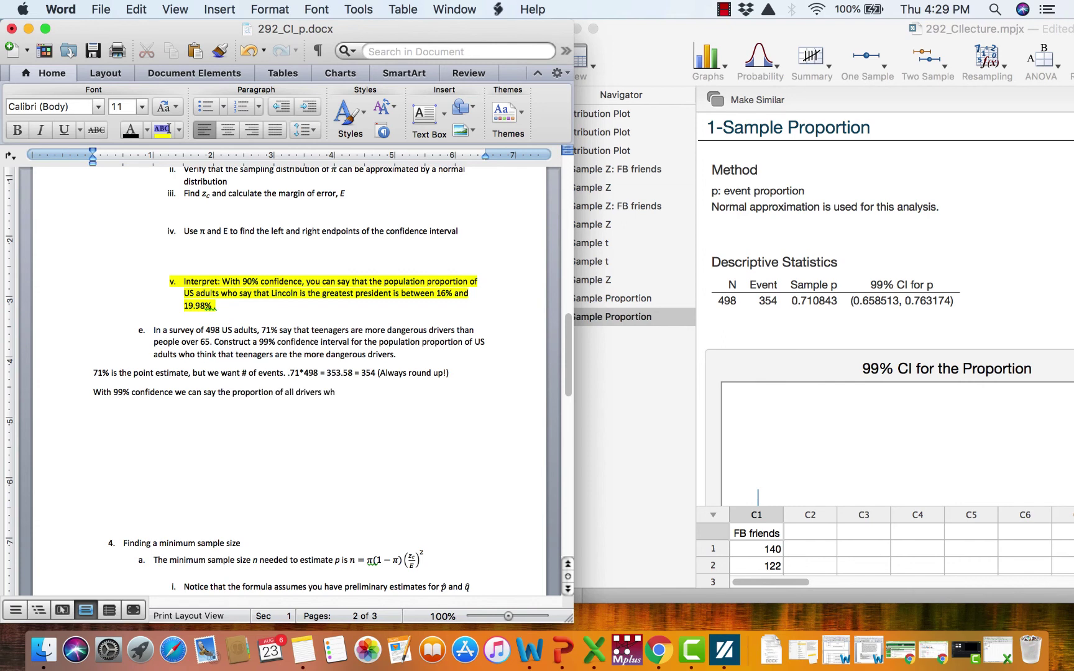
text(o say teens are more dangerous)
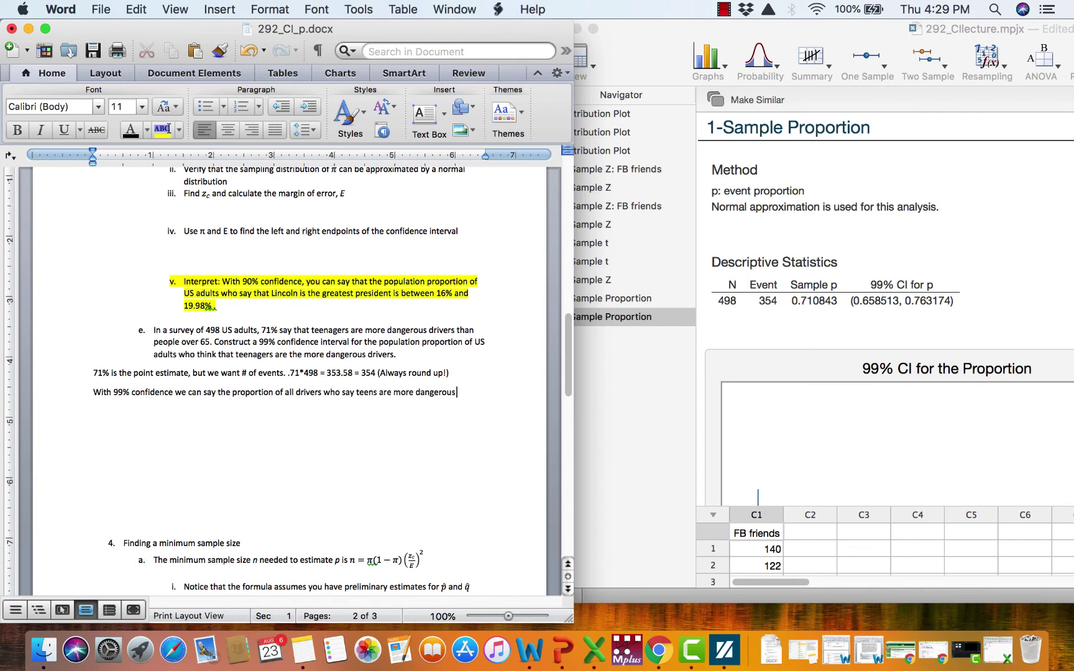
text( is bwteen)
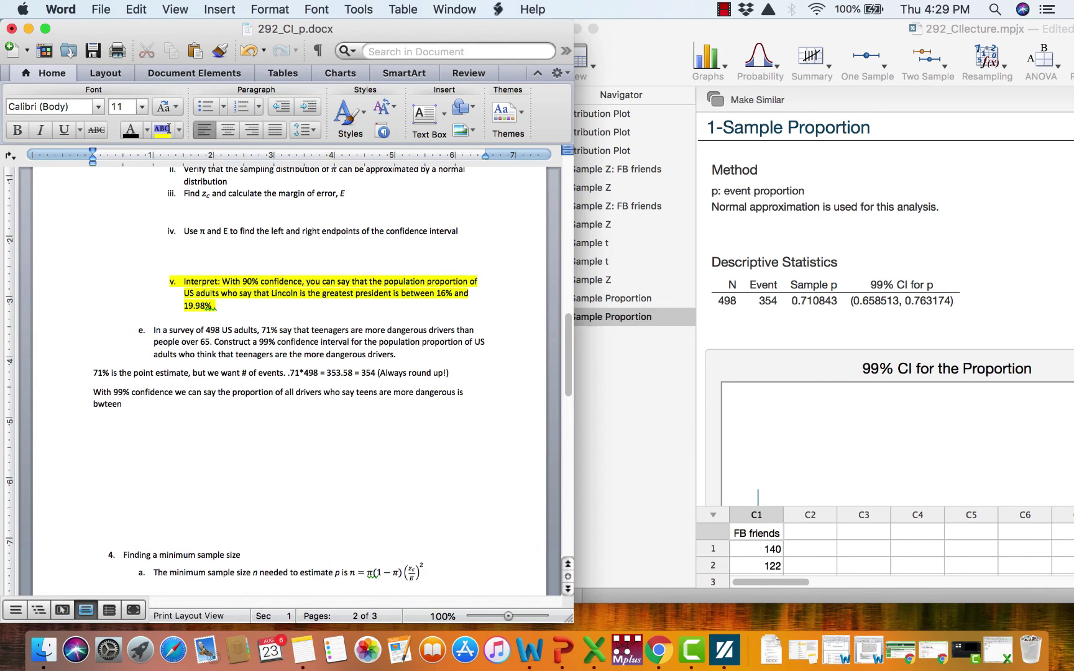
key(BackSpace)
key(BackSpace)
key(BackSpace)
key(BackSpace)
key(BackSpace)
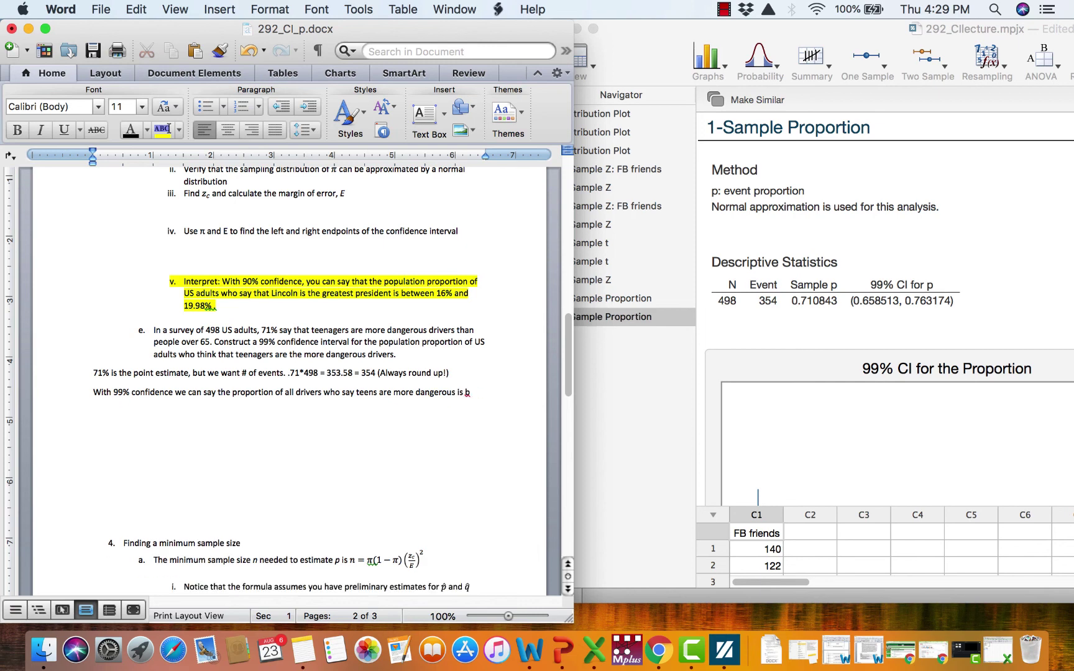
text(between)
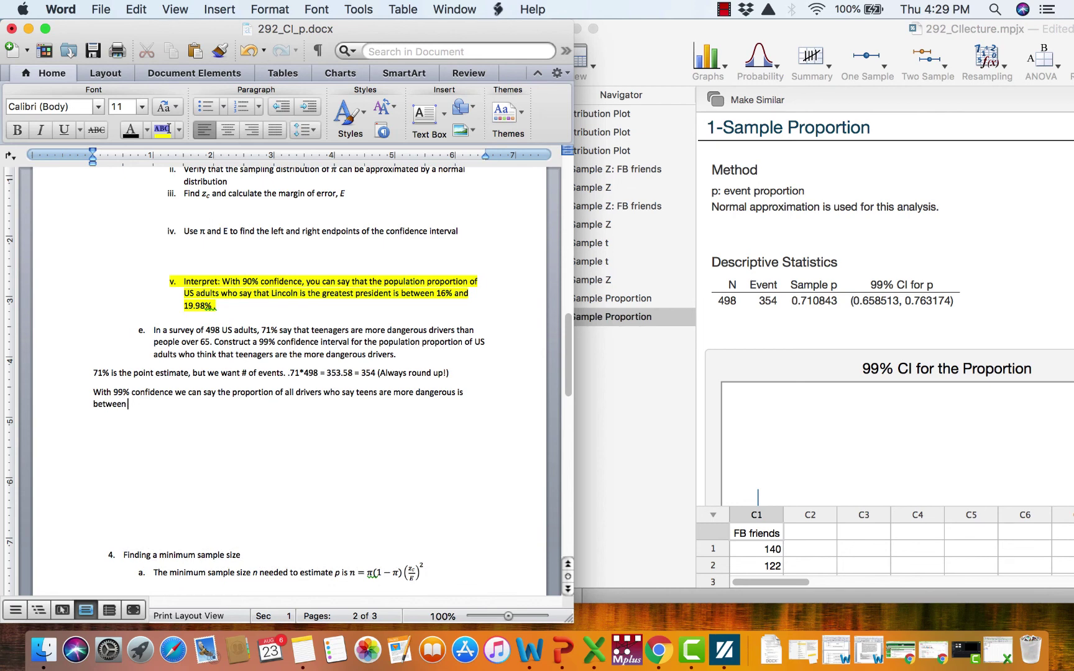
text( 65.85% and 76.32%.)
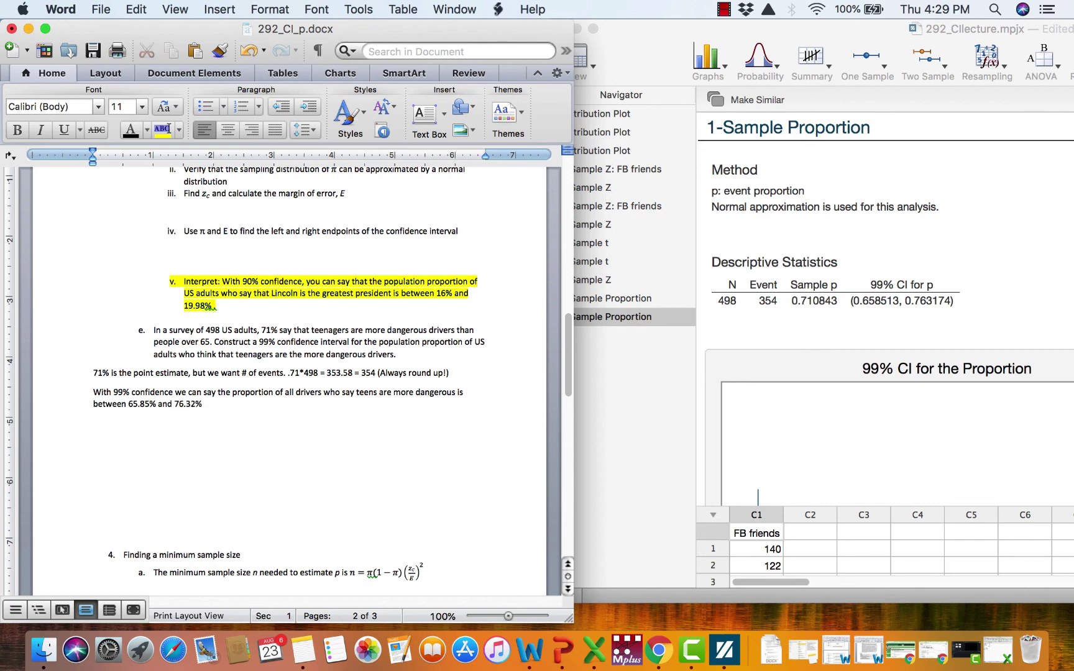